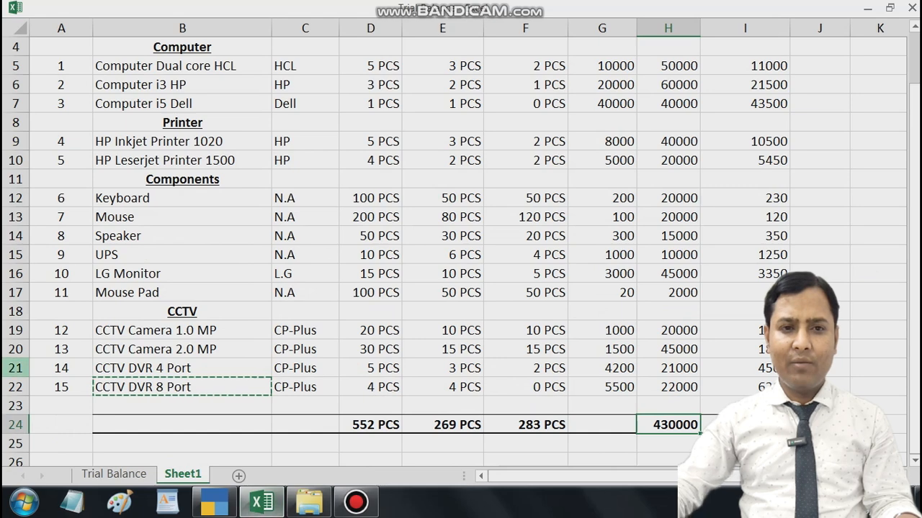
Take the first computer item from the Excel sheet and name the new TallyPrime stock item "Computer Dual core HCL", leaving the alias empty
{"action": "key", "text": "Escape"}
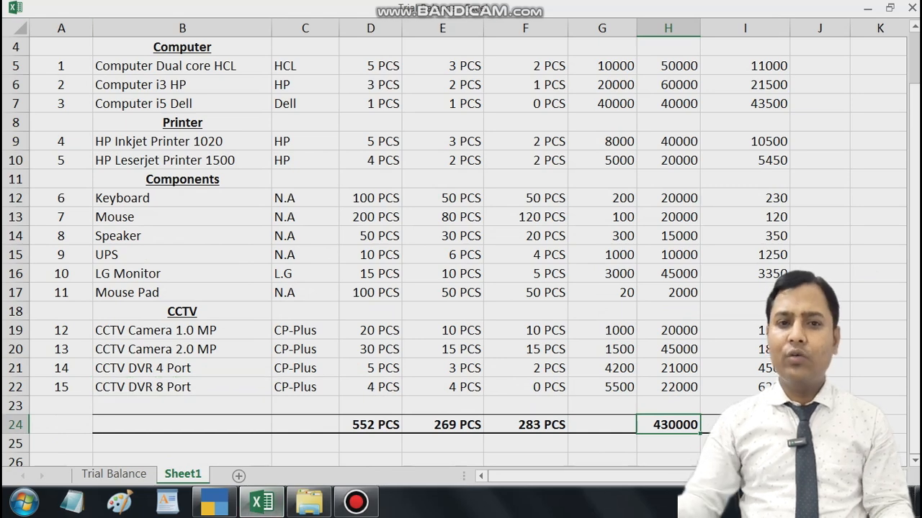
{"action": "left_click", "coordinate": [182, 65]}
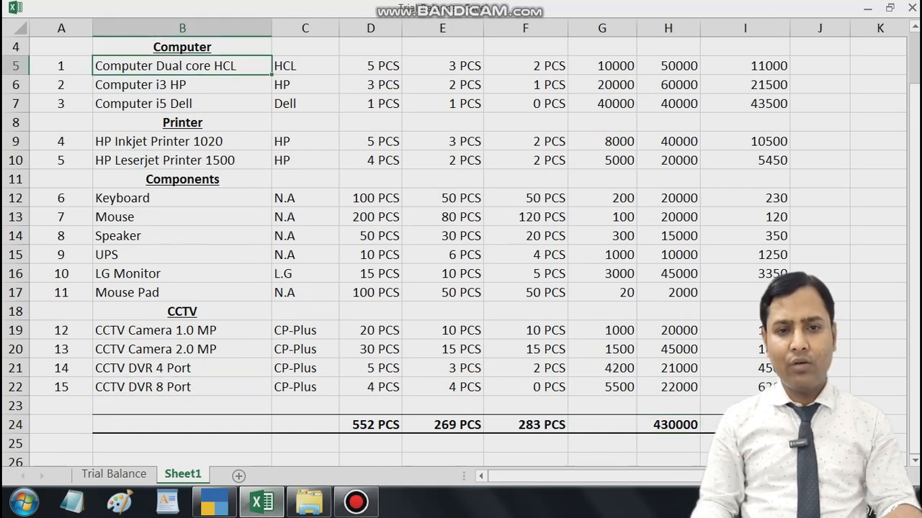
{"action": "key", "text": "alt+Tab"}
{"action": "key", "text": "ctrl"}
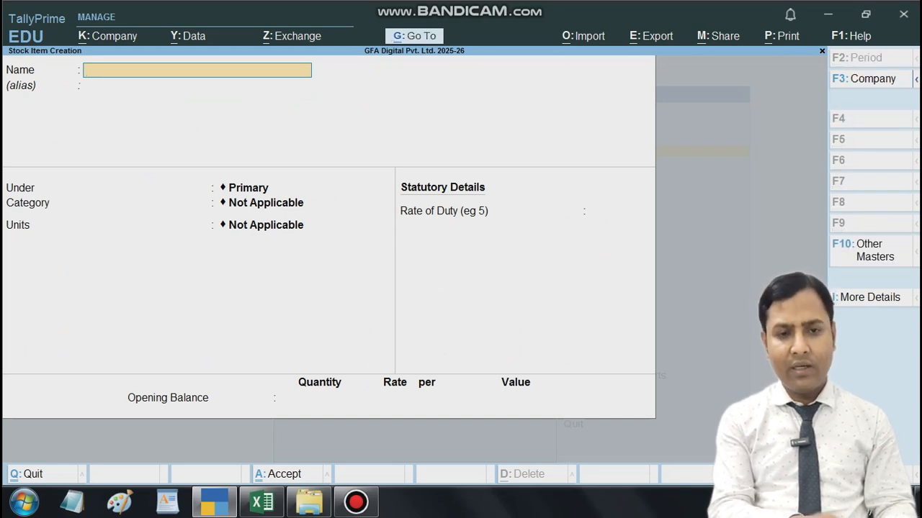
{"action": "type", "text": "Computer Dual core HCL"}
{"action": "key", "text": "Return"}
{"action": "key", "text": "Return"}
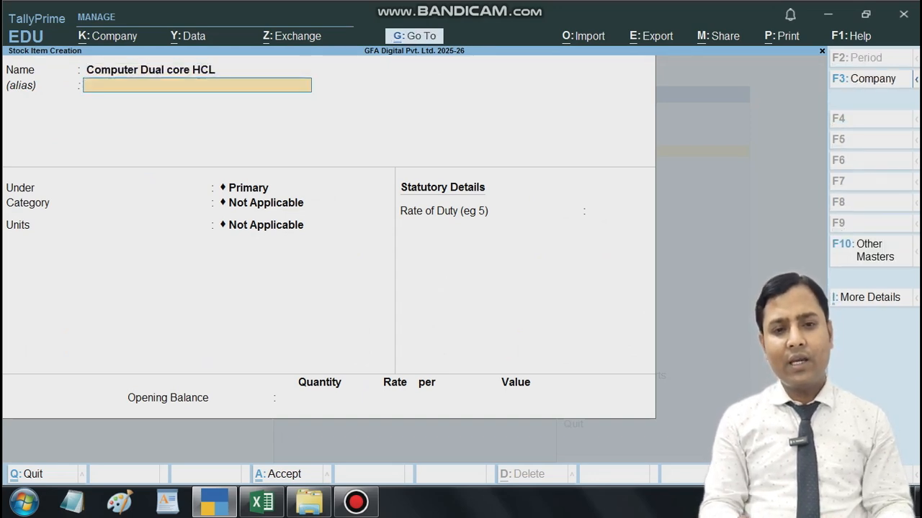
Place the stock item under the Computer group and assign it to the HCL category
{"action": "key", "text": "Down"}
{"action": "key", "text": "Down"}
{"action": "key", "text": "Down"}
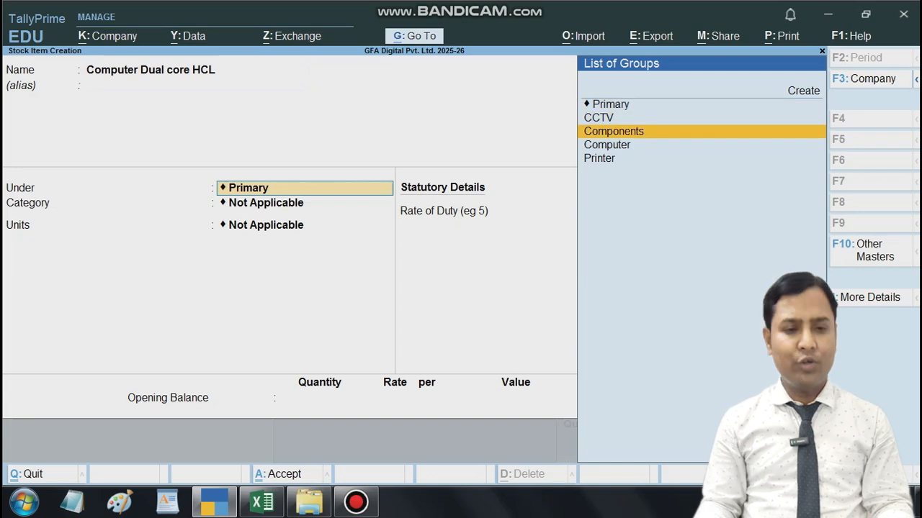
{"action": "key", "text": "Return"}
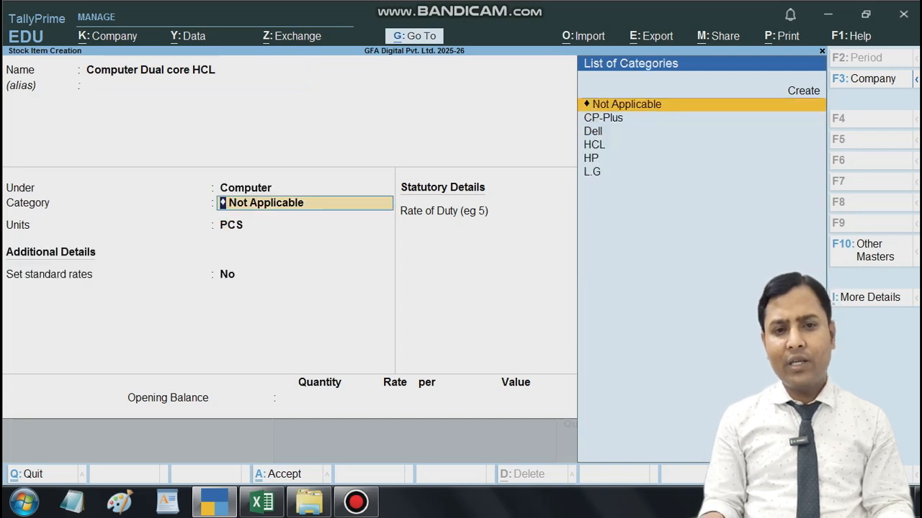
{"action": "key", "text": "Down"}
{"action": "key", "text": "Down"}
{"action": "key", "text": "Down"}
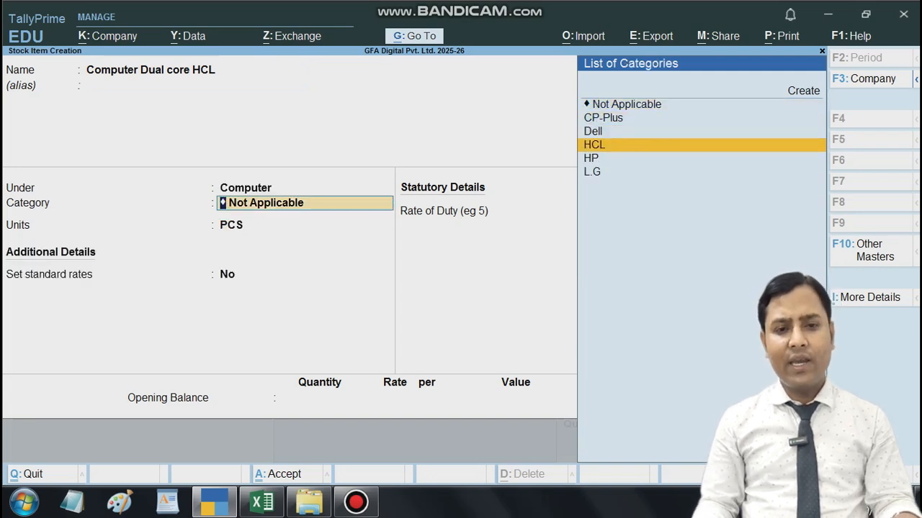
{"action": "key", "text": "Return"}
Consult the item's row in the Excel inventory sheet and set its unit to PCS in TallyPrime
{"action": "key", "text": "alt+Tab"}
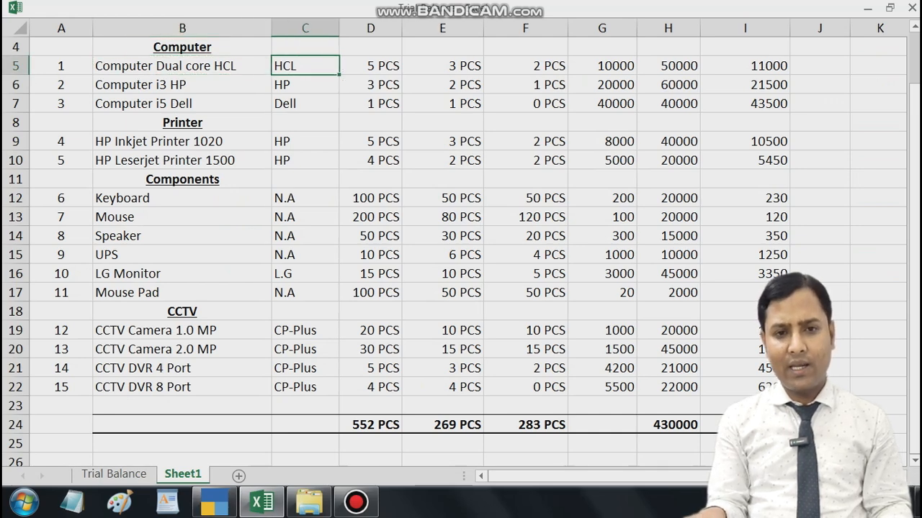
{"action": "scroll", "coordinate": [460, 249], "scroll_direction": "up", "scroll_amount": 1}
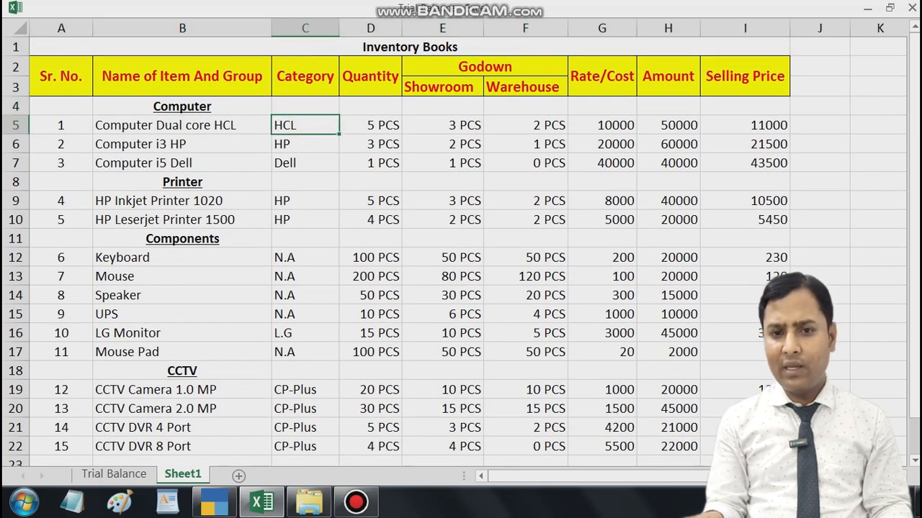
{"action": "key", "text": "Right"}
{"action": "key", "text": "Left"}
{"action": "key", "text": "Left"}
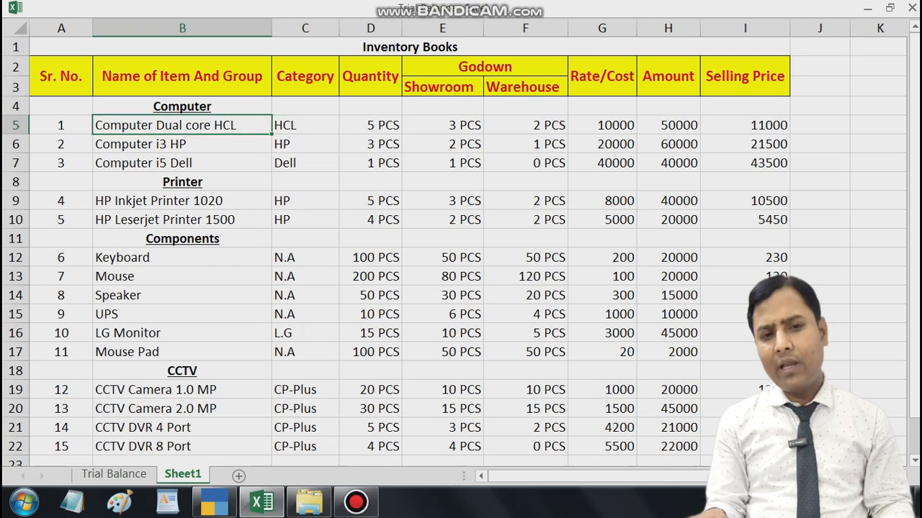
{"action": "key", "text": "Up"}
{"action": "key", "text": "alt+Tab"}
{"action": "key", "text": "Up"}
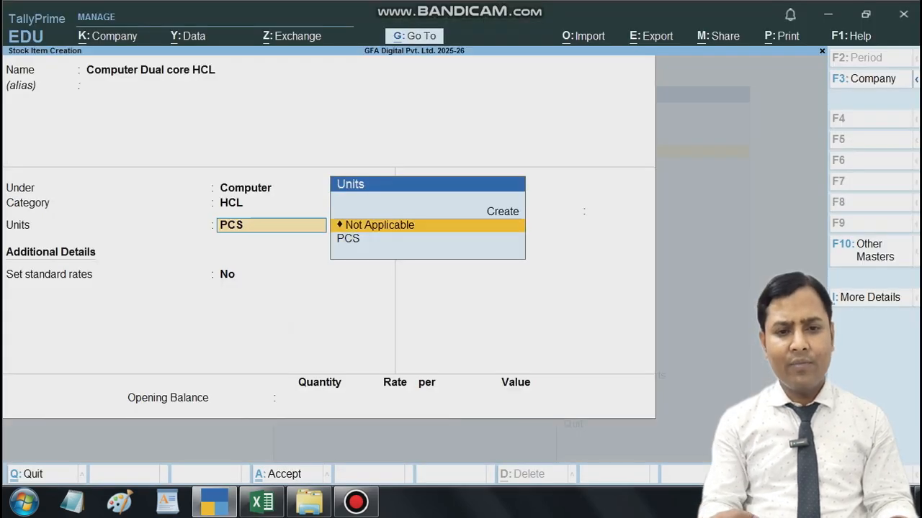
{"action": "key", "text": "Down"}
{"action": "key", "text": "Return"}
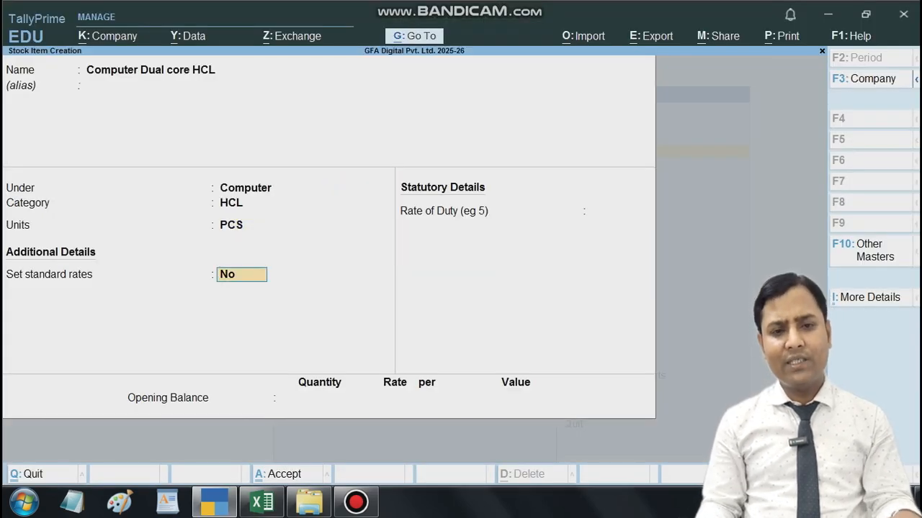
Check the item's quantity in the Excel sheet and set its standard rates option to Yes in TallyPrime
{"action": "key", "text": "alt+Tab"}
{"action": "key", "text": "Right"}
{"action": "key", "text": "Down"}
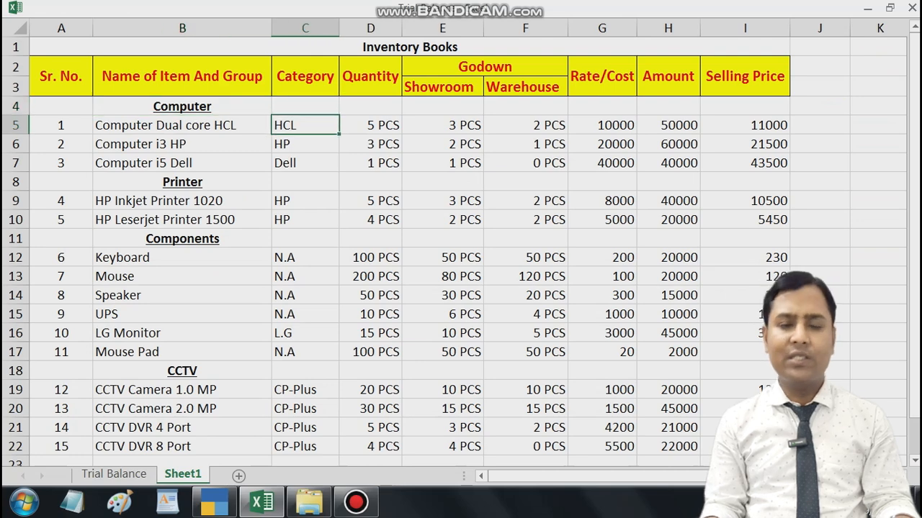
{"action": "key", "text": "Right"}
{"action": "key", "text": "alt+Tab"}
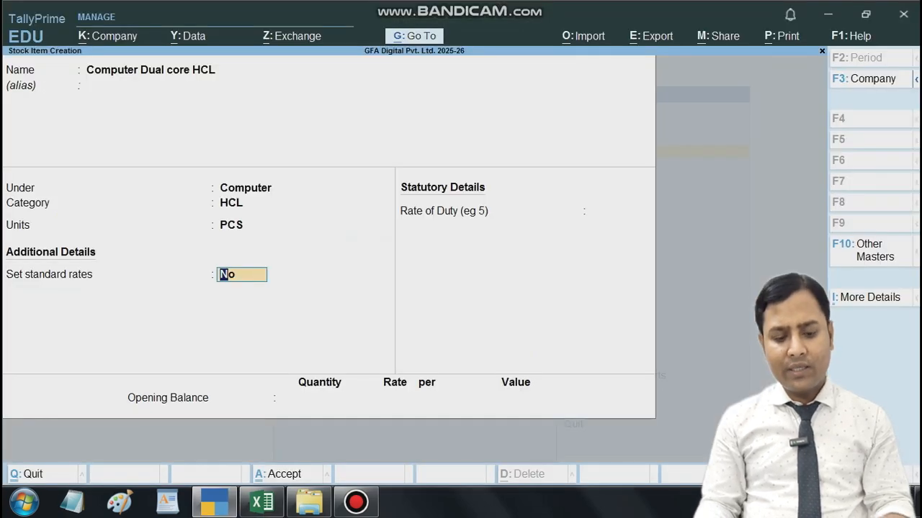
{"action": "type", "text": "y"}
{"action": "key", "text": "Return"}
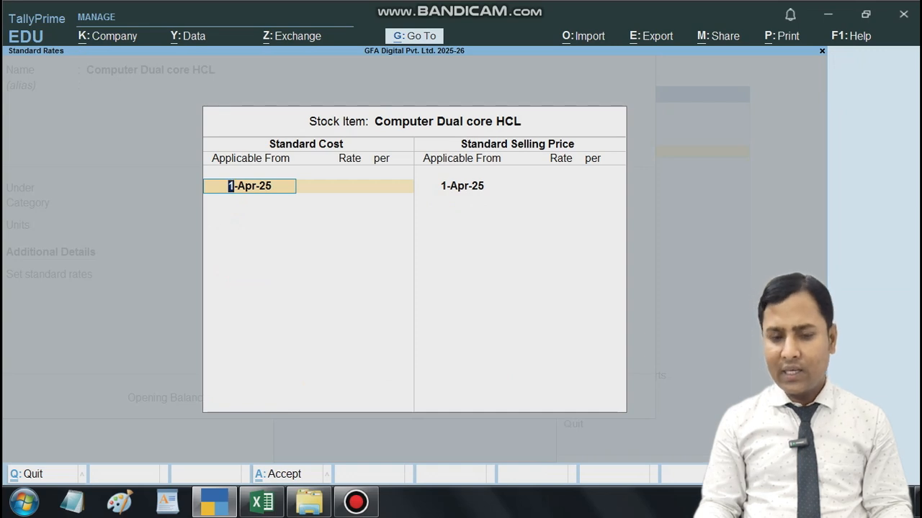
Look up the item's cost in the Excel sheet and enter a standard cost of 10,000 per PCS from 1-Apr-25 in TallyPrime
{"action": "key", "text": "Return"}
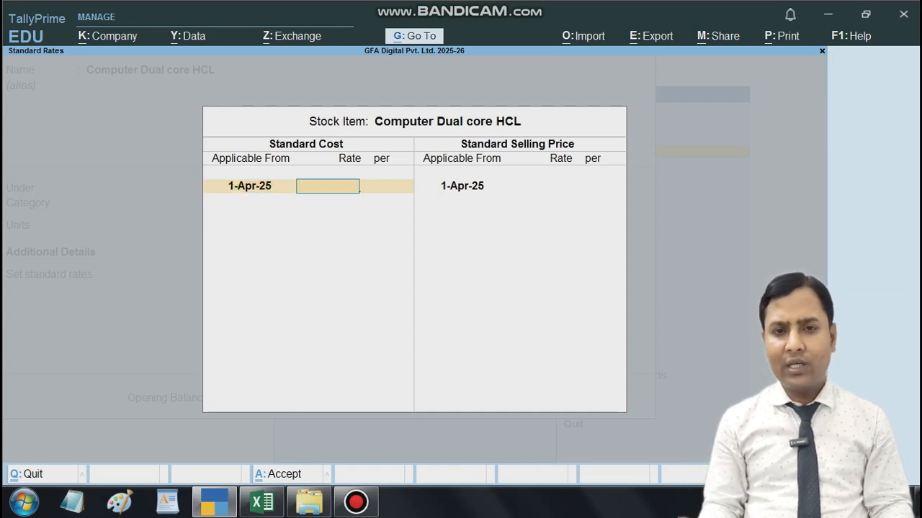
{"action": "key", "text": "alt+Tab"}
{"action": "key", "text": "Right"}
{"action": "key", "text": "Right"}
{"action": "key", "text": "Right"}
{"action": "key", "text": "Right"}
{"action": "key", "text": "Right"}
{"action": "key", "text": "Right"}
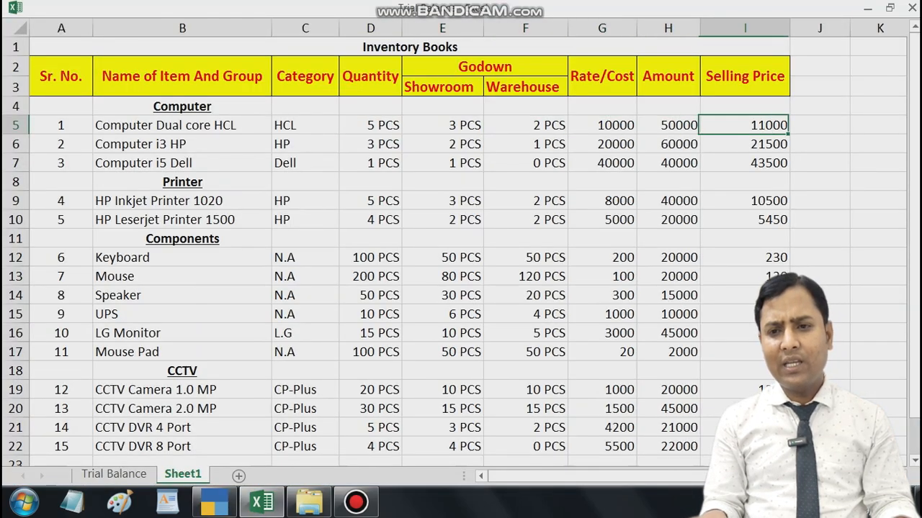
{"action": "key", "text": "Left"}
{"action": "key", "text": "alt+Tab"}
{"action": "type", "text": "10000"}
{"action": "key", "text": "Return"}
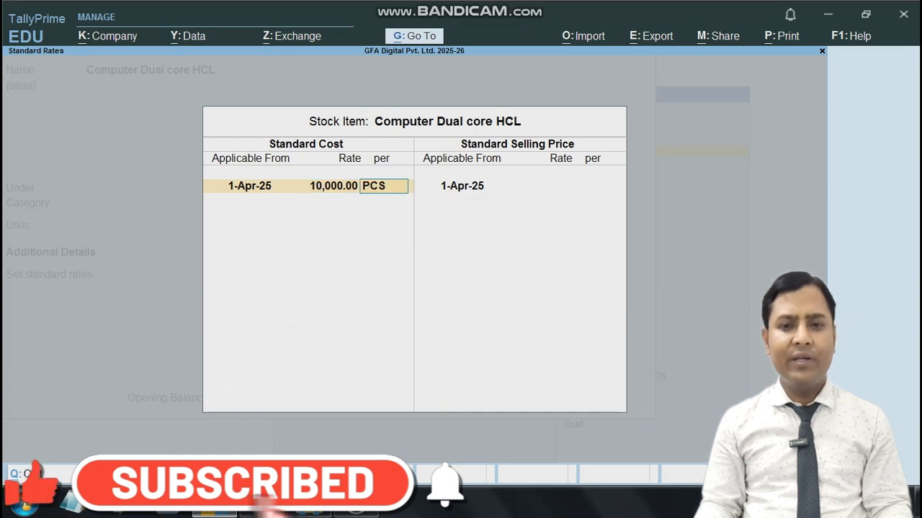
{"action": "key", "text": "Return"}
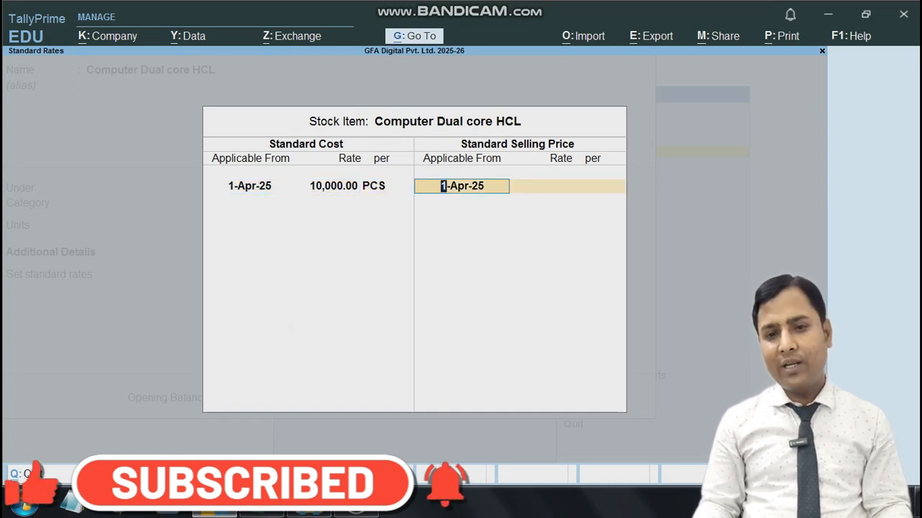
Enter a standard selling price of 11,000 per PCS applicable from 1-Apr-25
{"action": "key", "text": "Return"}
{"action": "type", "text": "11,000"}
{"action": "key", "text": "Return"}
{"action": "key", "text": "Return"}
{"action": "type", "text": "1.5"}
{"action": "key", "text": "Return"}
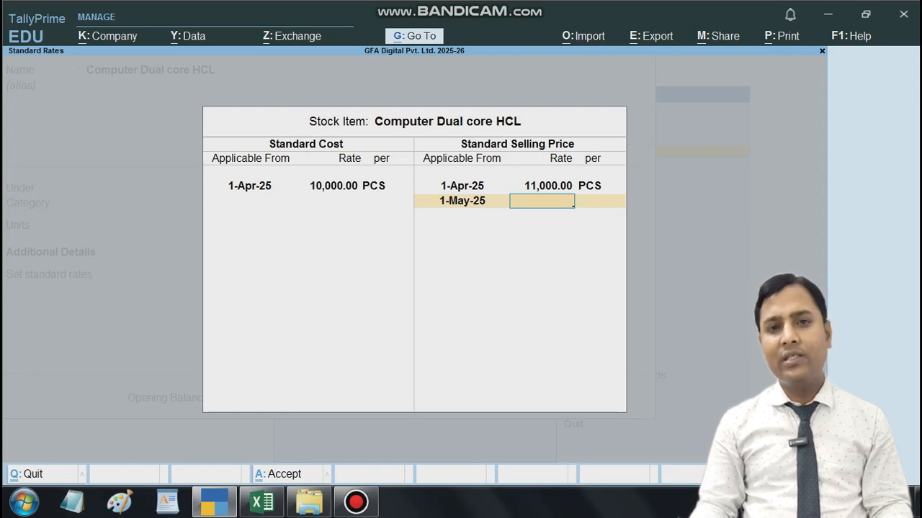
{"action": "key", "text": "BackSpace"}
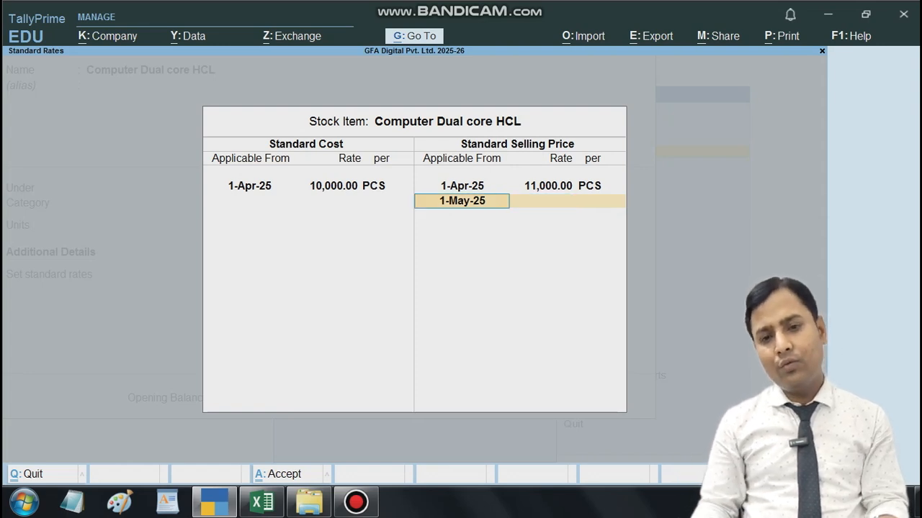
{"action": "key", "text": "BackSpace"}
Finish the standard rates and enter an opening quantity of 5 PCS in TallyPrime, using the item's row in the Excel sheet
{"action": "key", "text": "Return"}
{"action": "key", "text": "Return"}
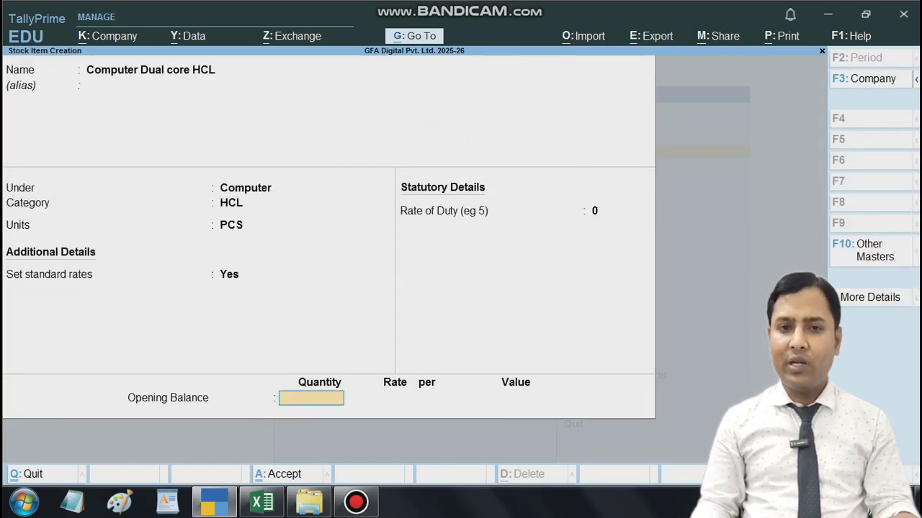
{"action": "key", "text": "alt+Tab"}
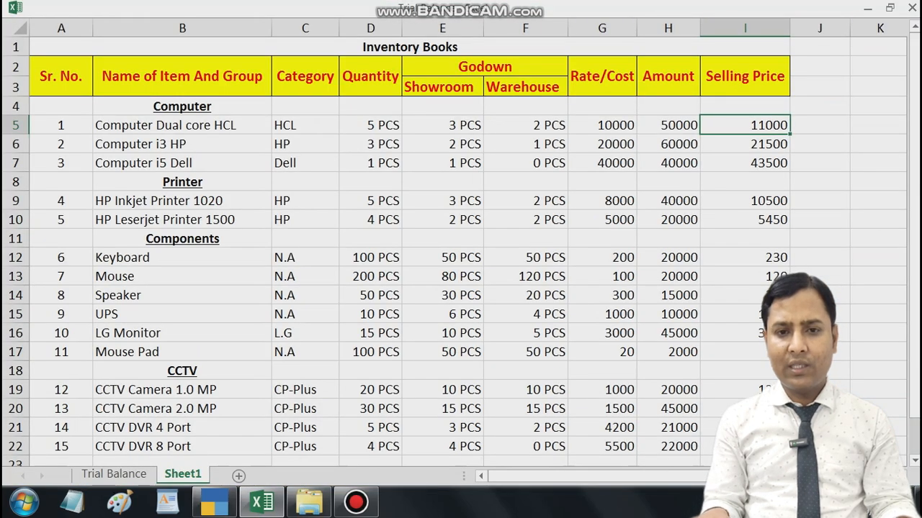
{"action": "key", "text": "Left"}
{"action": "key", "text": "Left"}
{"action": "key", "text": "Left"}
{"action": "key", "text": "Left"}
{"action": "key", "text": "Left"}
{"action": "key", "text": "Down"}
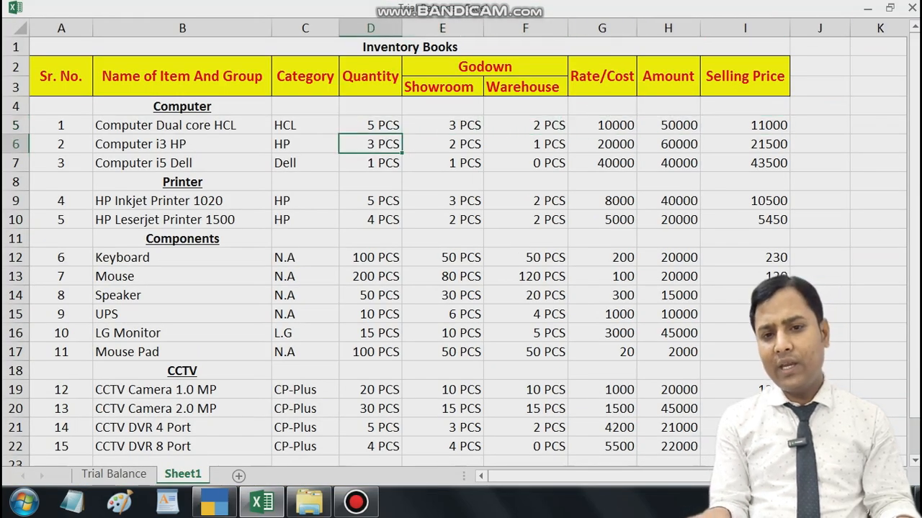
{"action": "key", "text": "Up"}
{"action": "key", "text": "Right"}
{"action": "key", "text": "Right"}
{"action": "key", "text": "Right"}
{"action": "key", "text": "alt+Tab"}
{"action": "type", "text": "5"}
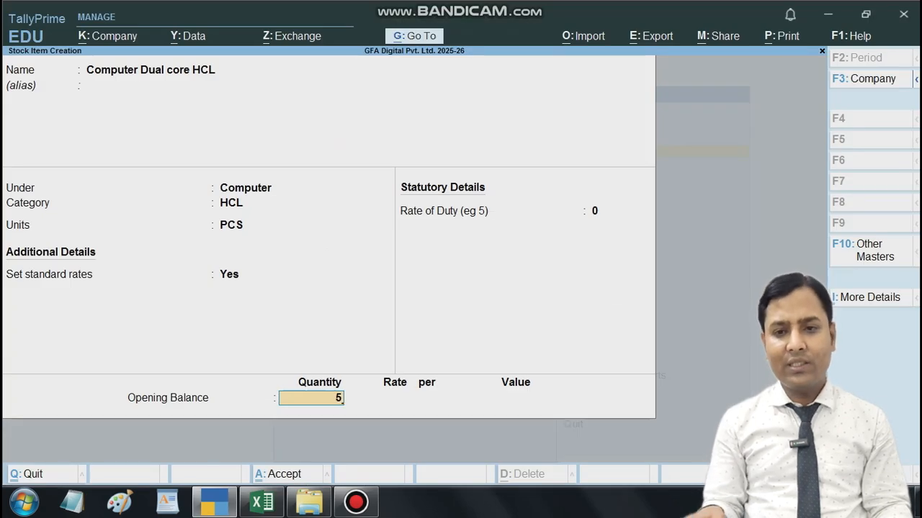
{"action": "key", "text": "Return"}
Allocate 3 PCS of the opening stock to the Showroom at a rate of 10,000 per PCS
{"action": "key", "text": "Down"}
{"action": "key", "text": "Return"}
{"action": "type", "text": "3"}
{"action": "key", "text": "Return"}
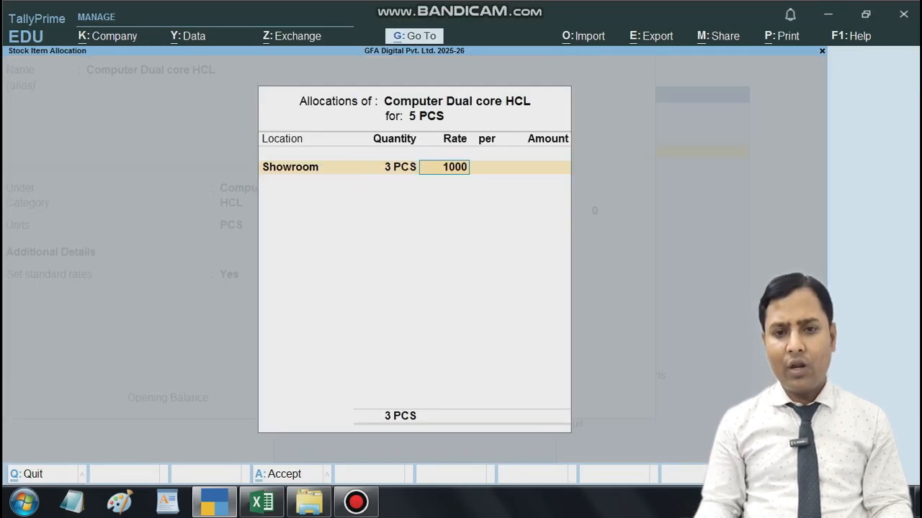
{"action": "type", "text": "10000"}
{"action": "key", "text": "Return"}
{"action": "key", "text": "Return"}
{"action": "key", "text": "Return"}
Allocate the remaining 2 PCS to the Warehouse at a rate of 10,000 per PCS
{"action": "key", "text": "Down"}
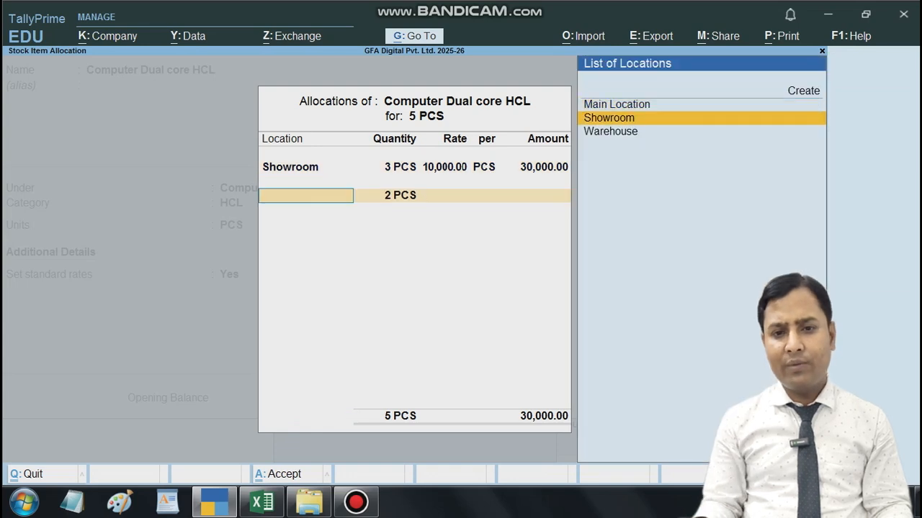
{"action": "key", "text": "Down"}
{"action": "key", "text": "Return"}
{"action": "key", "text": "Return"}
{"action": "type", "text": "1000"}
{"action": "key", "text": "Return"}
{"action": "key", "text": "BackSpace"}
{"action": "type", "text": "10,000"}
{"action": "key", "text": "Return"}
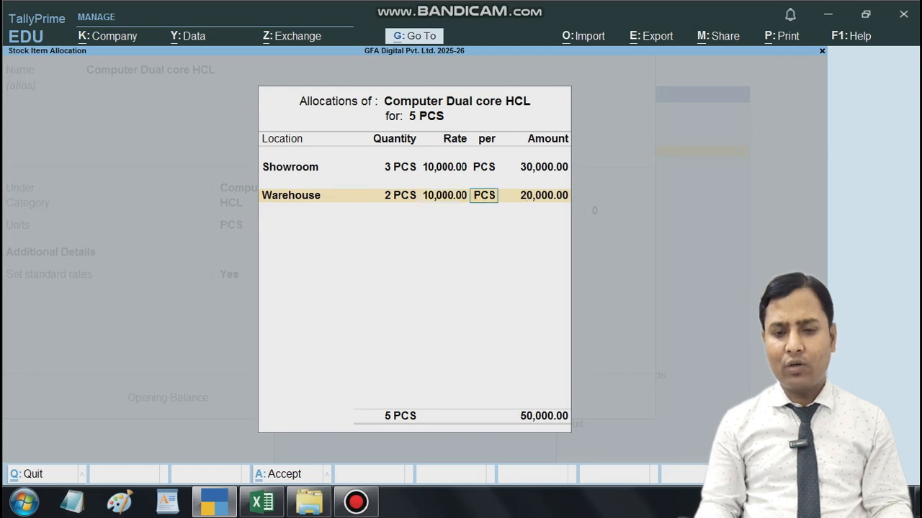
{"action": "key", "text": "Return"}
Check the opening value against the Excel sheet and save the Computer Dual core HCL stock item in TallyPrime
{"action": "key", "text": "Return"}
{"action": "key", "text": "Return"}
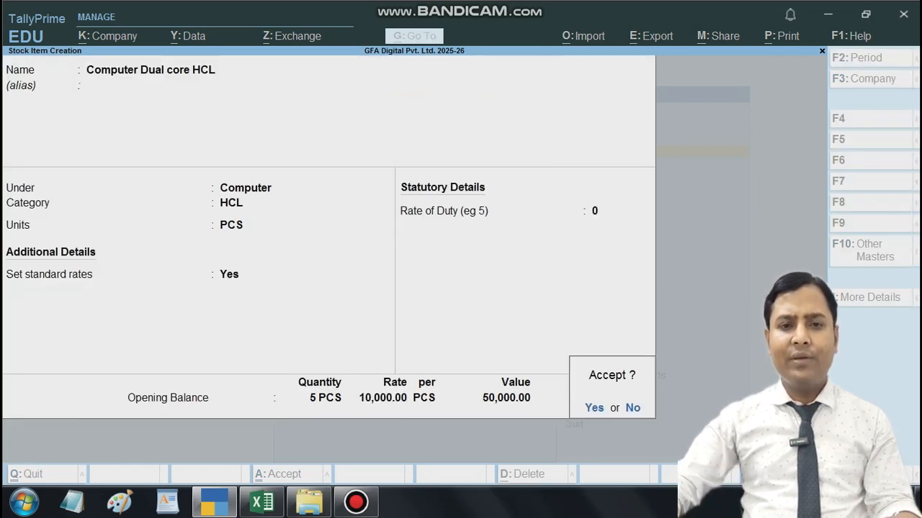
{"action": "key", "text": "alt+Tab"}
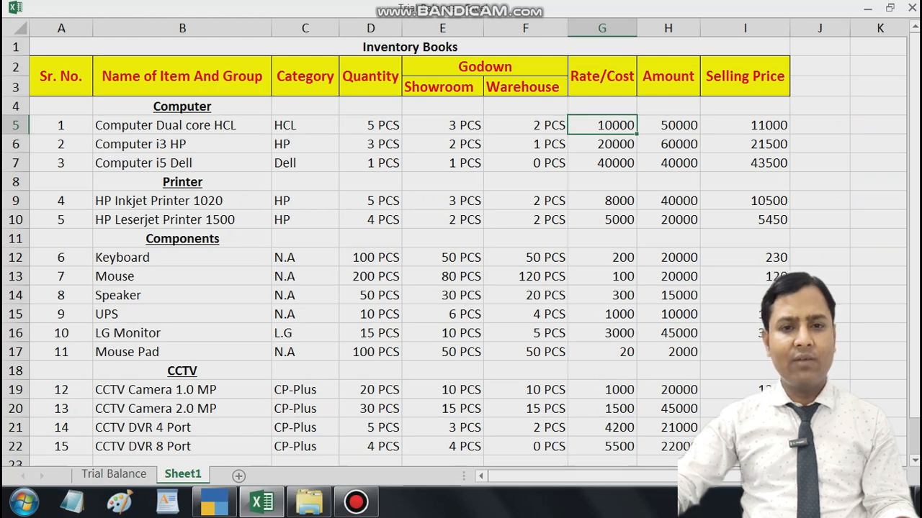
{"action": "key", "text": "Right"}
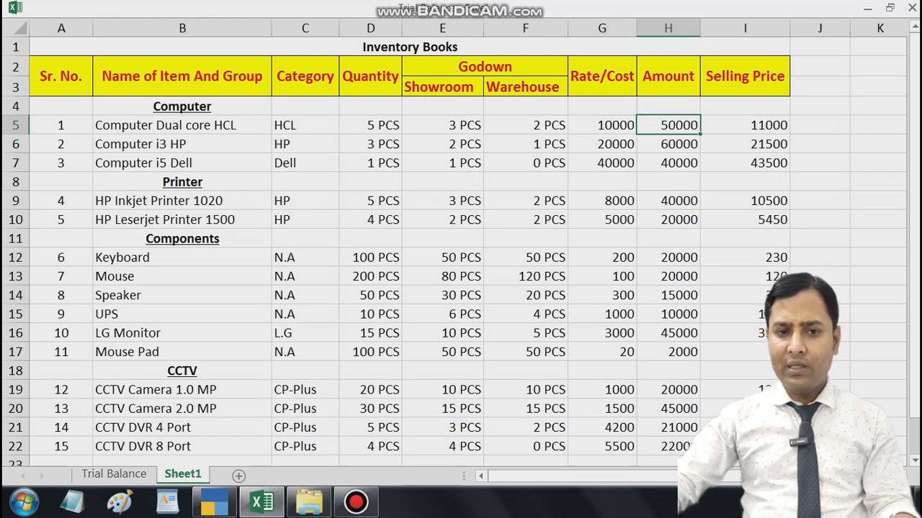
{"action": "left_click", "coordinate": [183, 144]}
{"action": "key", "text": "alt+Tab"}
{"action": "key", "text": "Return"}
Copy the name "Computer i3 HP" from the Excel sheet into the next TallyPrime stock item, leaving the alias empty
{"action": "key", "text": "alt+Tab"}
{"action": "key", "text": "ctrl+c"}
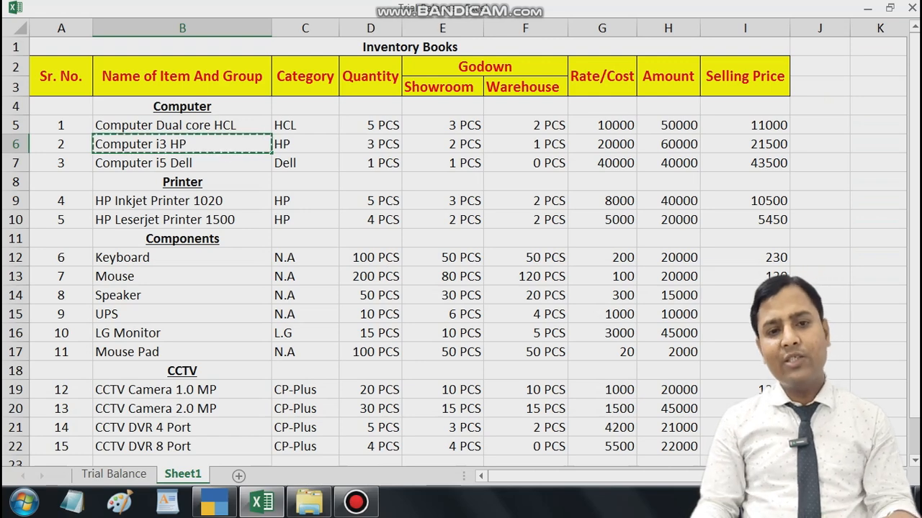
{"action": "key", "text": "alt+Tab"}
{"action": "key", "text": "ctrl+alt+v"}
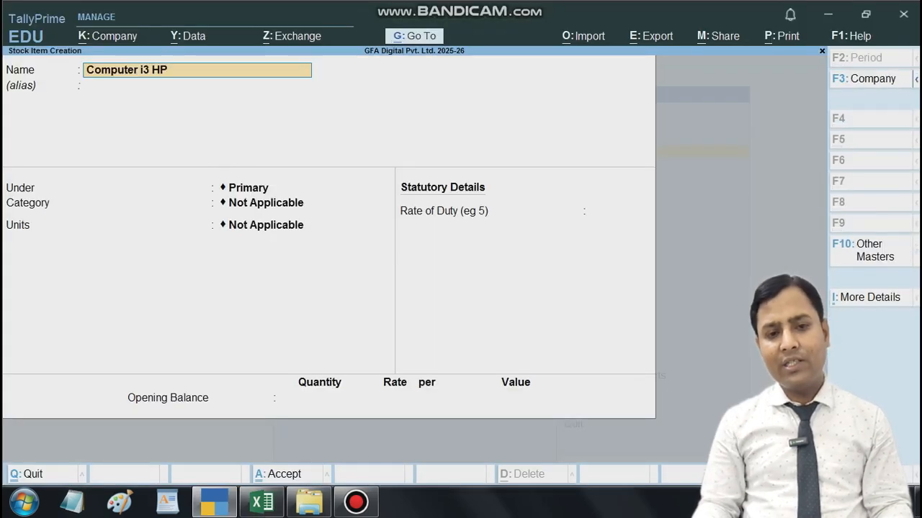
{"action": "key", "text": "Return"}
{"action": "key", "text": "Return"}
Place the Computer i3 HP stock item under the Computer group
{"action": "key", "text": "Down"}
{"action": "key", "text": "Down"}
{"action": "key", "text": "Down"}
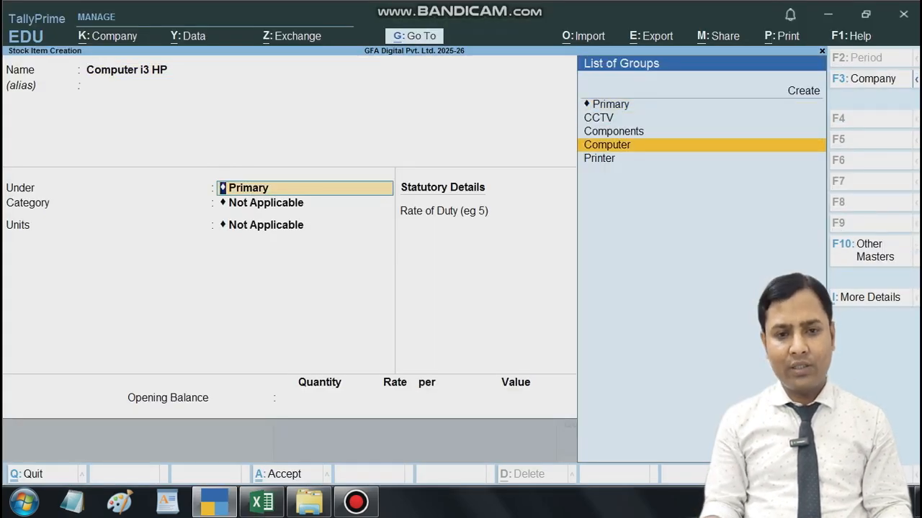
{"action": "key", "text": "Return"}
Check the item's category in the Excel sheet, then set category HP and units PCS in TallyPrime
{"action": "key", "text": "Down"}
{"action": "key", "text": "Down"}
{"action": "key", "text": "Down"}
{"action": "key", "text": "Down"}
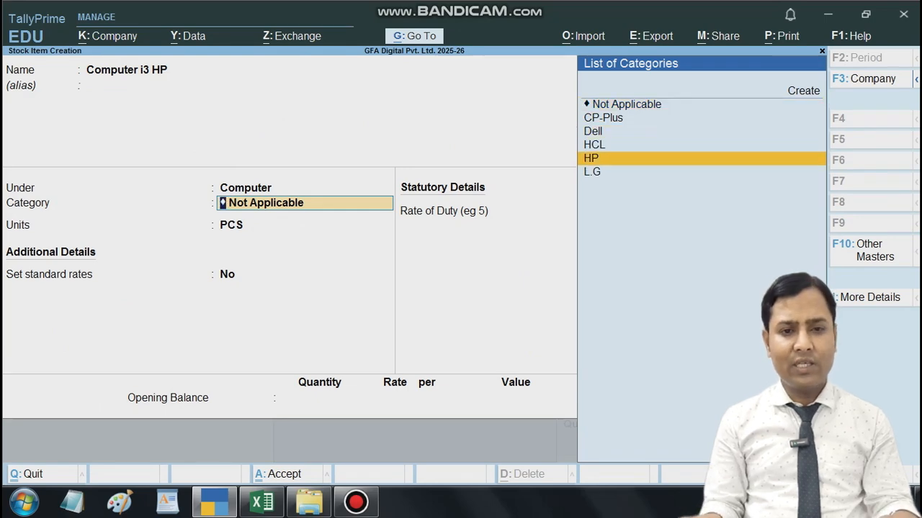
{"action": "key", "text": "alt+Tab"}
{"action": "key", "text": "Escape"}
{"action": "key", "text": "Right"}
{"action": "key", "text": "Right"}
{"action": "key", "text": "Left"}
{"action": "key", "text": "alt+Tab"}
{"action": "key", "text": "Return"}
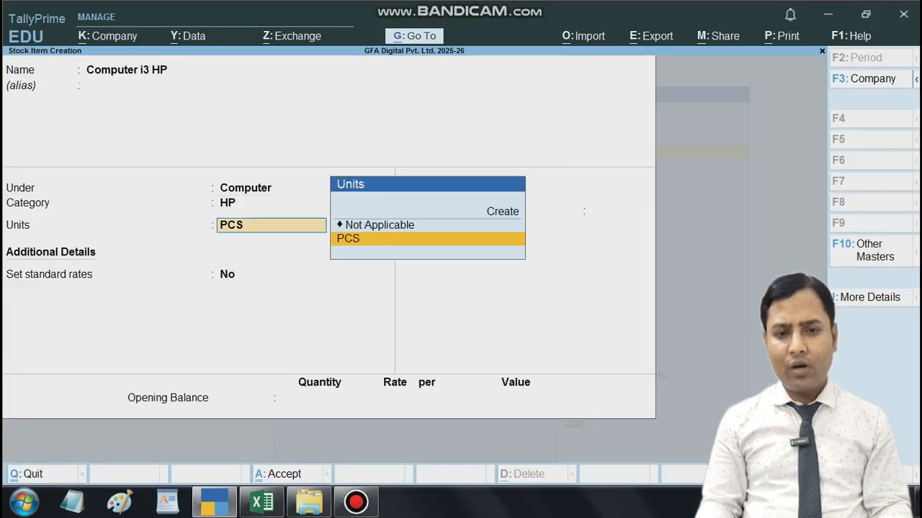
{"action": "key", "text": "Return"}
Enable standard rates and, using the Excel sheet's cost figure, set the standard cost to 20,000 per PCS from 1-Apr-25 in TallyPrime
{"action": "type", "text": "y"}
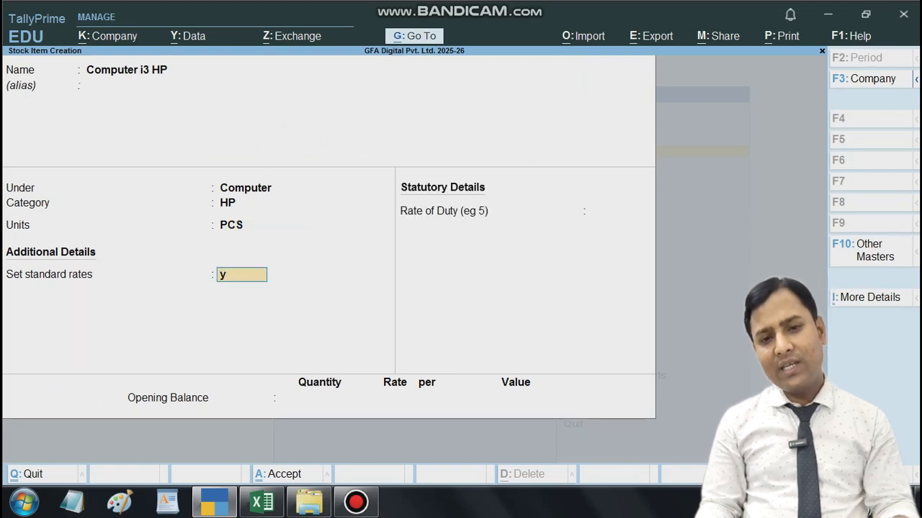
{"action": "key", "text": "Return"}
{"action": "key", "text": "Return"}
{"action": "key", "text": "alt+Tab"}
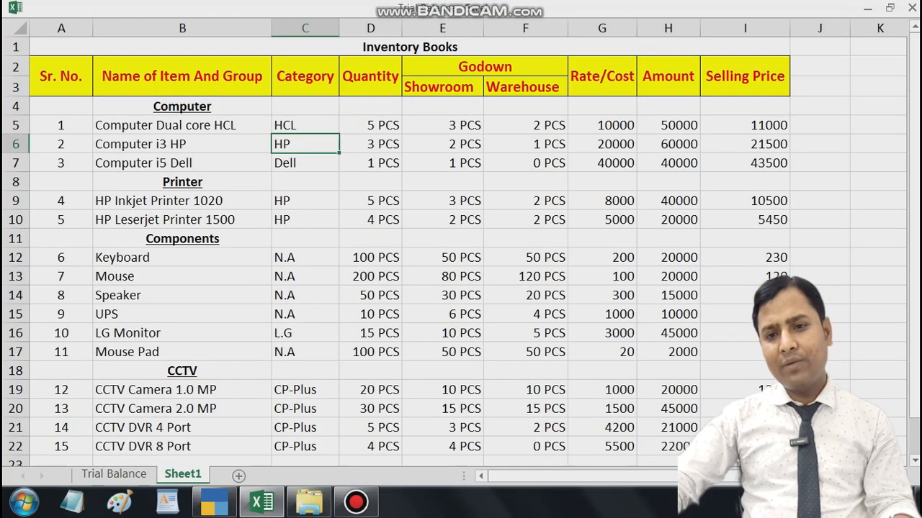
{"action": "key", "text": "Right"}
{"action": "key", "text": "Right"}
{"action": "key", "text": "Right"}
{"action": "key", "text": "Right"}
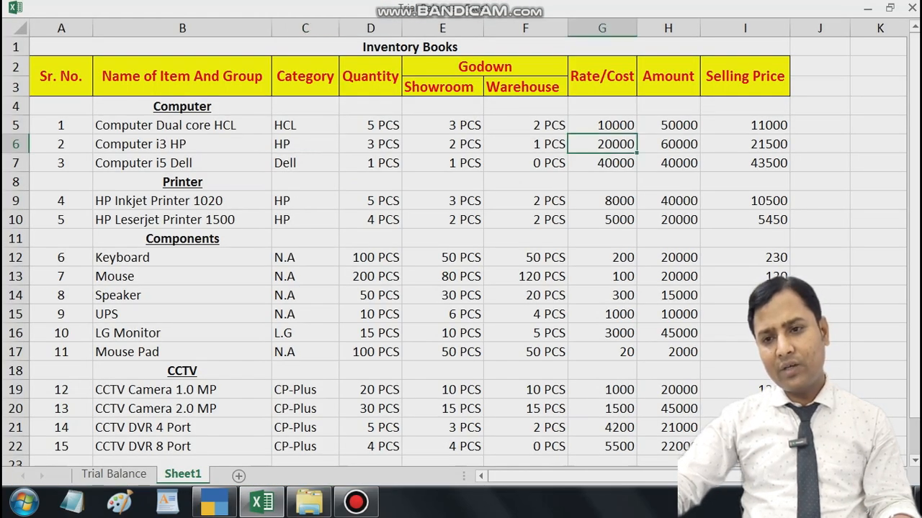
{"action": "key", "text": "Right"}
{"action": "key", "text": "Right"}
{"action": "key", "text": "alt+Tab"}
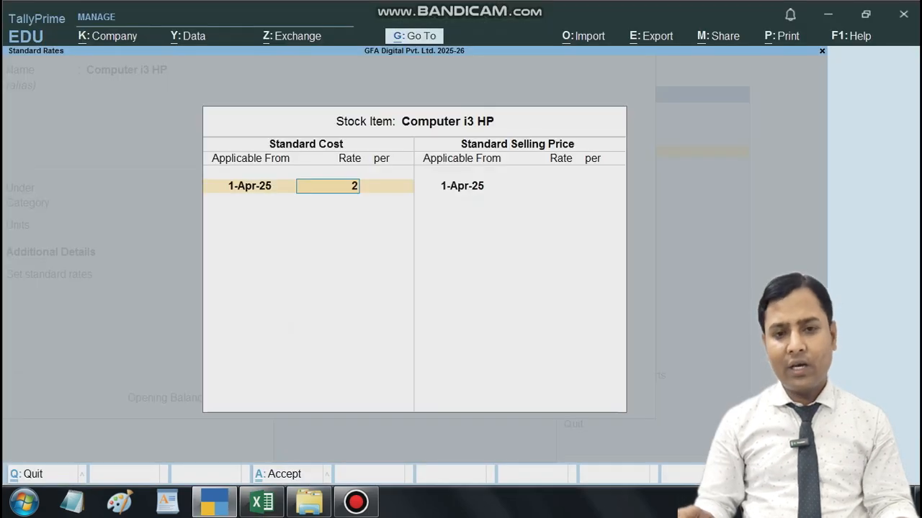
{"action": "key", "text": "Return"}
{"action": "key", "text": "Return"}
{"action": "key", "text": "Return"}
Set the standard selling price to 21,500 per PCS from 1-Apr-25 and leave the rate of duty empty
{"action": "key", "text": "Return"}
{"action": "type", "text": "21,500"}
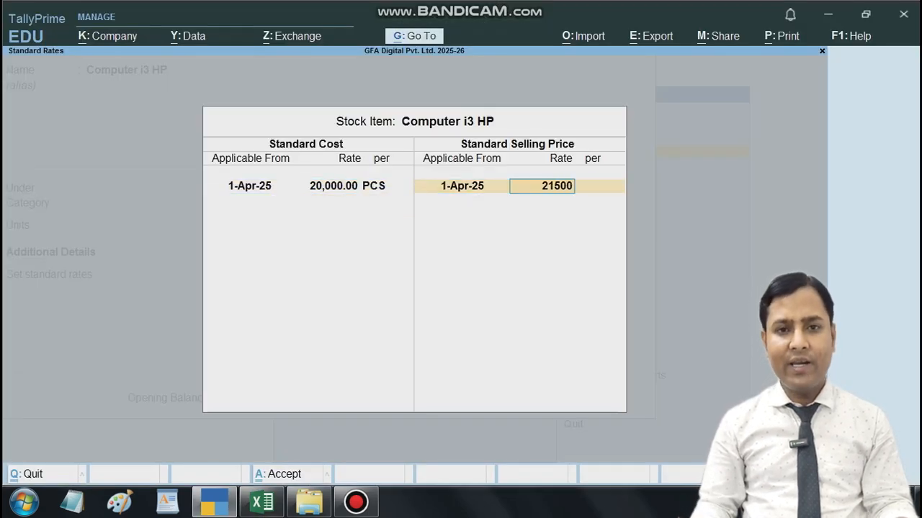
{"action": "key", "text": "Return"}
{"action": "key", "text": "Return"}
{"action": "key", "text": "Return"}
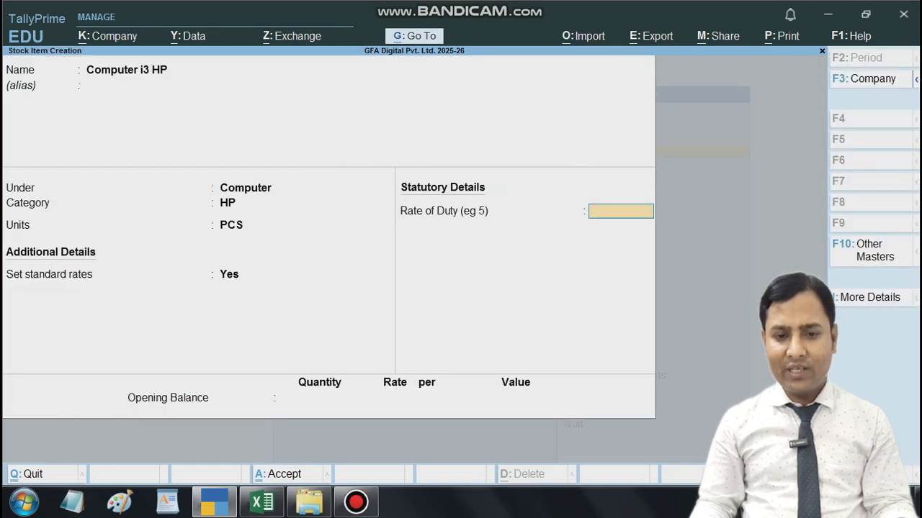
{"action": "key", "text": "Return"}
Look up the Computer i3 HP quantities in the Excel sheet and enter an opening quantity of 3 PCS in TallyPrime
{"action": "key", "text": "alt+Tab"}
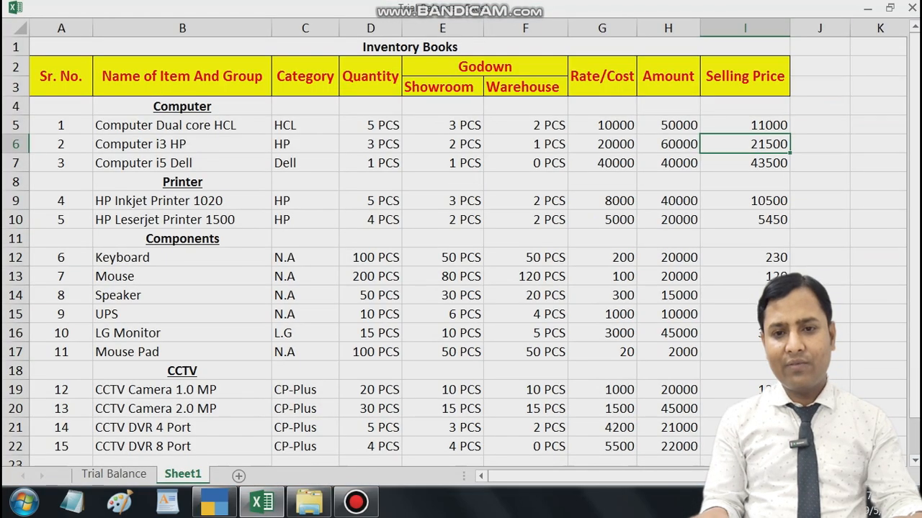
{"action": "key", "text": "Left"}
{"action": "key", "text": "Left"}
{"action": "key", "text": "Left"}
{"action": "key", "text": "Left"}
{"action": "key", "text": "Left"}
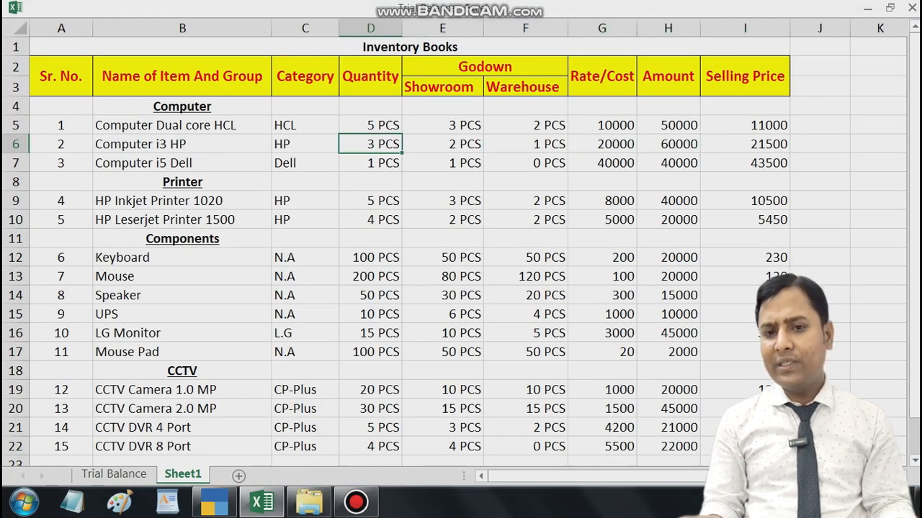
{"action": "key", "text": "Down"}
{"action": "key", "text": "Right"}
{"action": "key", "text": "Up"}
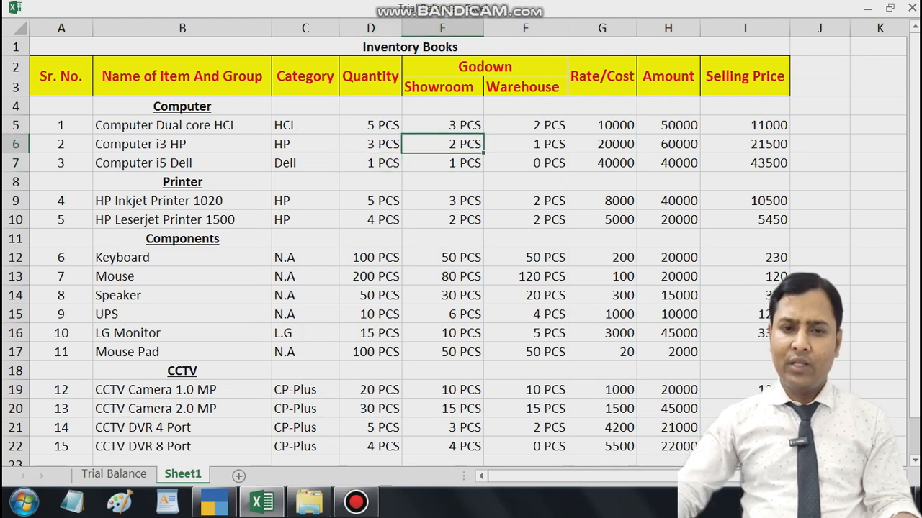
{"action": "key", "text": "alt+Tab"}
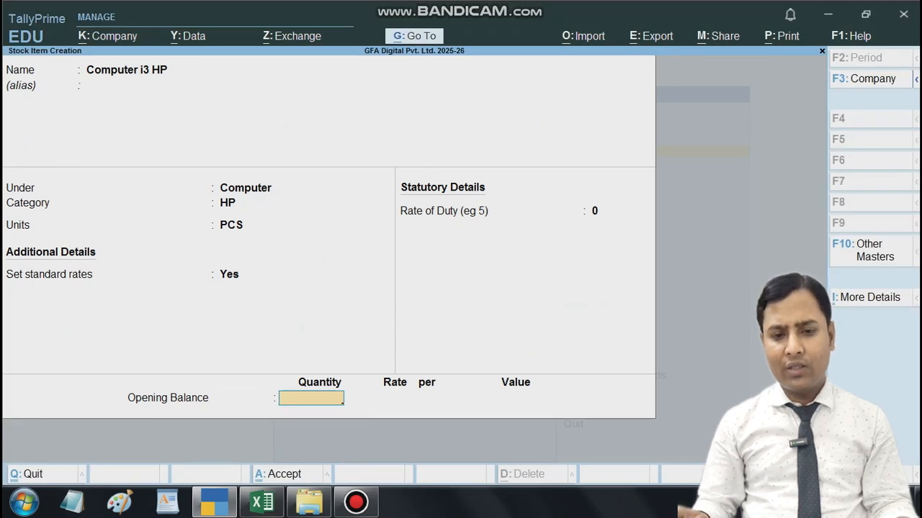
{"action": "key", "text": "Return"}
Allocate 2 PCS of the Computer i3 HP opening stock to the Showroom at a rate of 20,000 per PCS
{"action": "key", "text": "Down"}
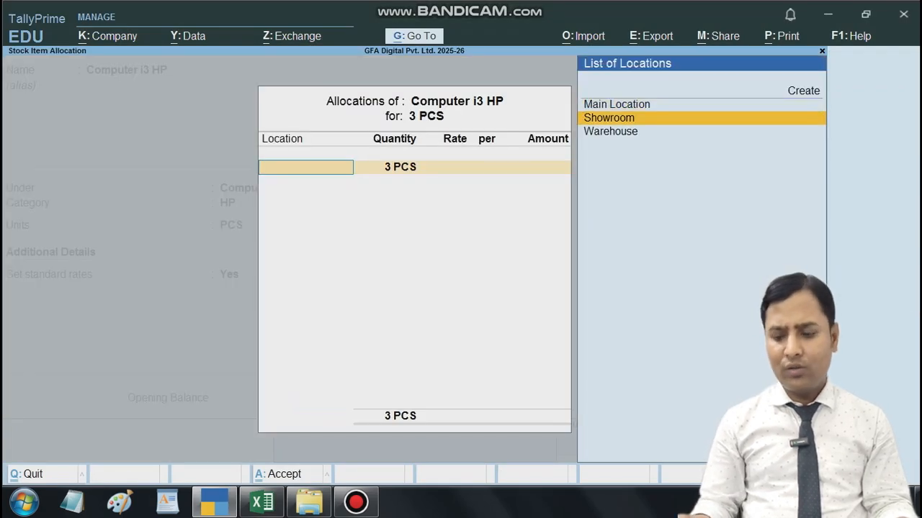
{"action": "key", "text": "Return"}
{"action": "type", "text": "2"}
{"action": "key", "text": "Return"}
{"action": "type", "text": "20,000"}
{"action": "key", "text": "Return"}
{"action": "key", "text": "Return"}
{"action": "key", "text": "Return"}
Allocate the remaining 1 PCS to the Warehouse at a rate of 20,000 per PCS and finish the allocation
{"action": "key", "text": "Down"}
{"action": "key", "text": "Down"}
{"action": "key", "text": "Return"}
{"action": "key", "text": "Return"}
{"action": "type", "text": "20000"}
{"action": "key", "text": "Return"}
{"action": "key", "text": "Return"}
{"action": "key", "text": "Return"}
{"action": "key", "text": "Return"}
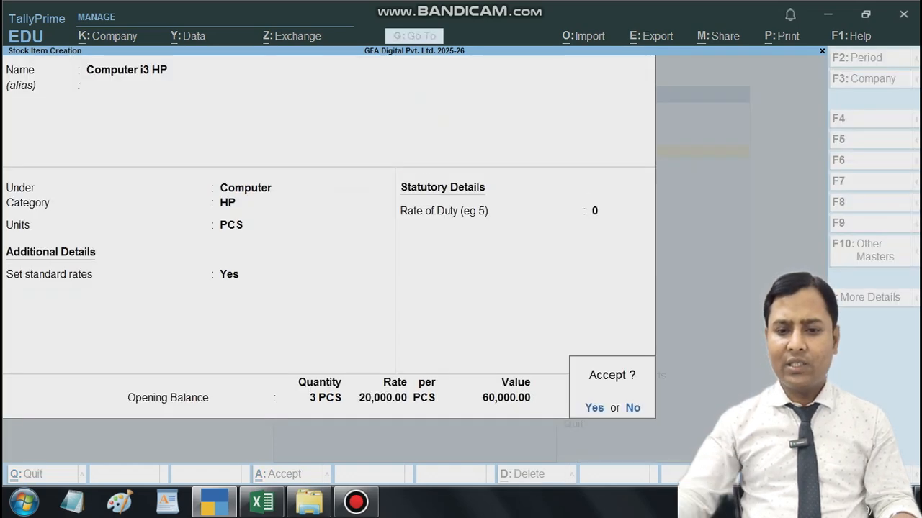
Check the opening value against the Excel sheet's amount and save the Computer i3 HP stock item in TallyPrime
{"action": "key", "text": "alt+Tab"}
{"action": "key", "text": "Right"}
{"action": "key", "text": "Right"}
{"action": "key", "text": "Right"}
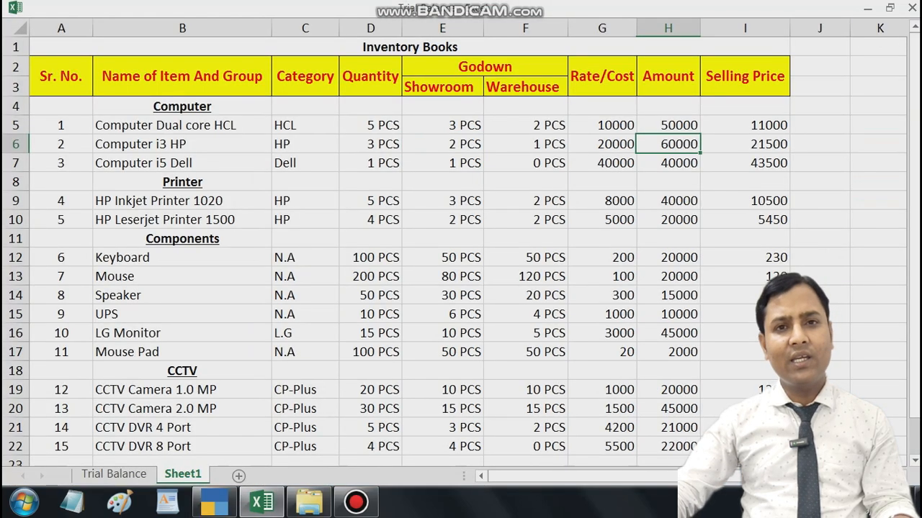
{"action": "key", "text": "alt+Tab"}
{"action": "key", "text": "Return"}
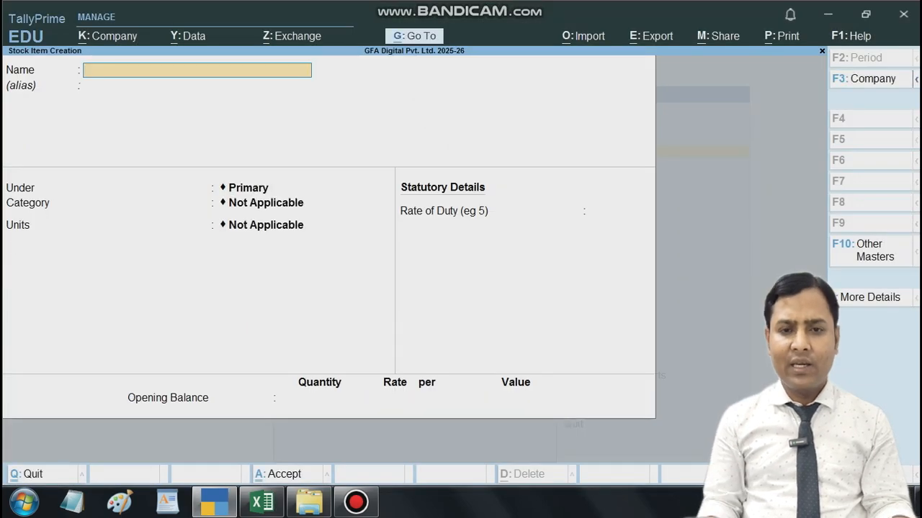
Copy the name "Computer i5 Dell" from the Excel sheet into the next TallyPrime stock item, leaving the alias empty
{"action": "key", "text": "alt+Tab"}
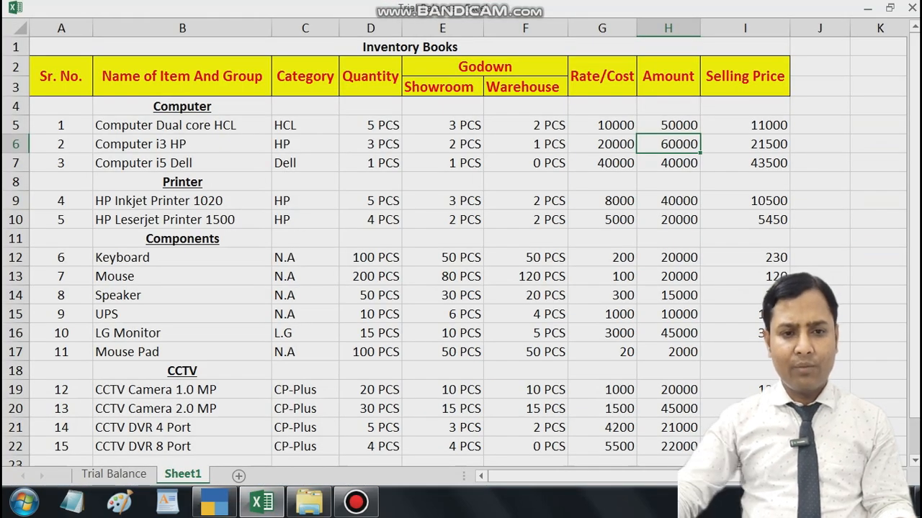
{"action": "left_click", "coordinate": [182, 164]}
{"action": "key", "text": "ctrl+c"}
{"action": "key", "text": "alt+Tab"}
{"action": "key", "text": "ctrl+alt+v"}
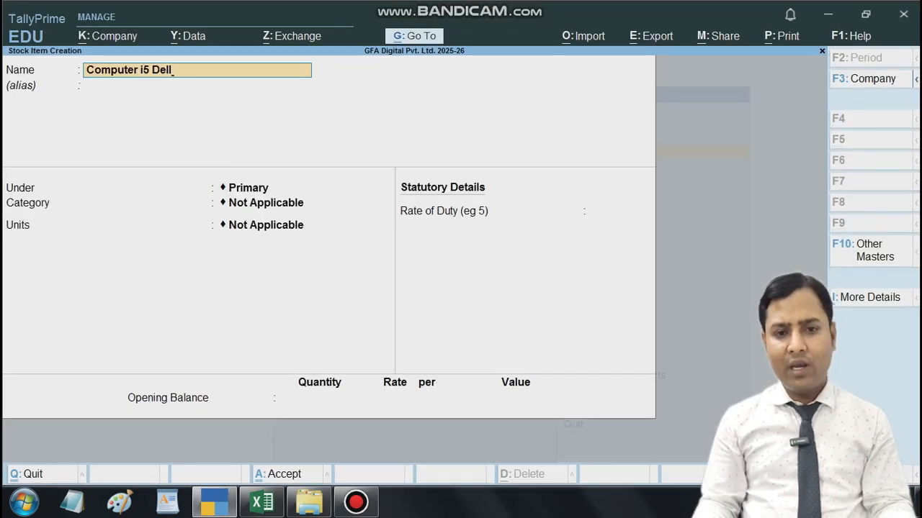
{"action": "key", "text": "Return"}
{"action": "key", "text": "Return"}
Place Computer i5 Dell under the Computer group with category Dell and units PCS
{"action": "key", "text": "Down"}
{"action": "key", "text": "Down"}
{"action": "key", "text": "Down"}
{"action": "key", "text": "Return"}
{"action": "key", "text": "Down"}
{"action": "key", "text": "Down"}
{"action": "key", "text": "Return"}
{"action": "key", "text": "Return"}
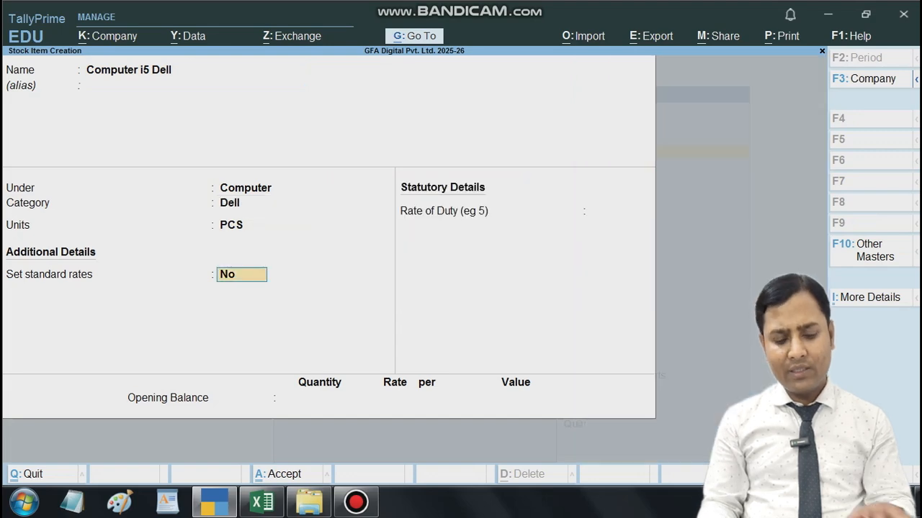
Enable standard rates, look up the cost in the Excel sheet, and set the standard cost to 40,000 per PCS in TallyPrime
{"action": "type", "text": "y"}
{"action": "key", "text": "Return"}
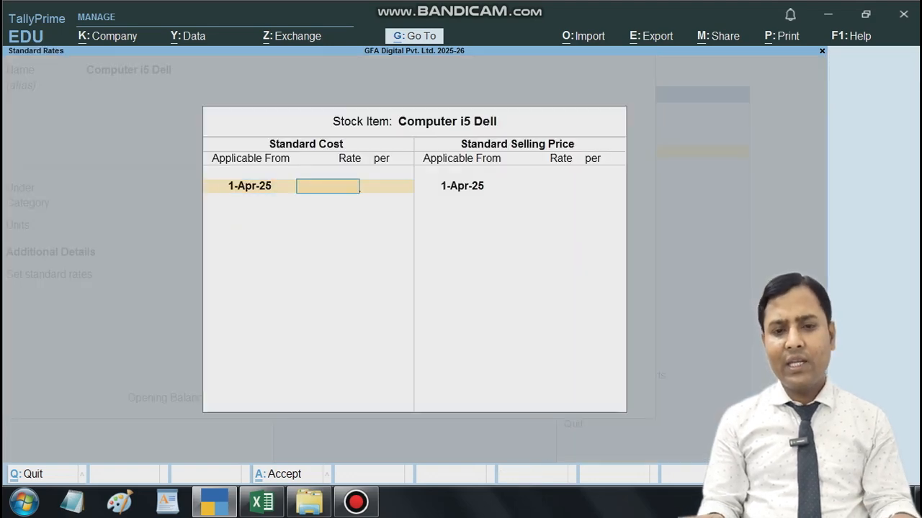
{"action": "key", "text": "alt+Tab"}
{"action": "key", "text": "Right"}
{"action": "key", "text": "Right"}
{"action": "key", "text": "Right"}
{"action": "key", "text": "Right"}
{"action": "key", "text": "Right"}
{"action": "key", "text": "Right"}
{"action": "key", "text": "Right"}
{"action": "key", "text": "Left"}
{"action": "key", "text": "alt+Tab"}
{"action": "type", "text": "40,000"}
{"action": "key", "text": "Return"}
{"action": "key", "text": "Return"}
{"action": "key", "text": "Return"}
Set the Computer i5 Dell standard selling price to 43,500 per PCS from 1-Apr-25, leaving the rate of duty empty
{"action": "key", "text": "Return"}
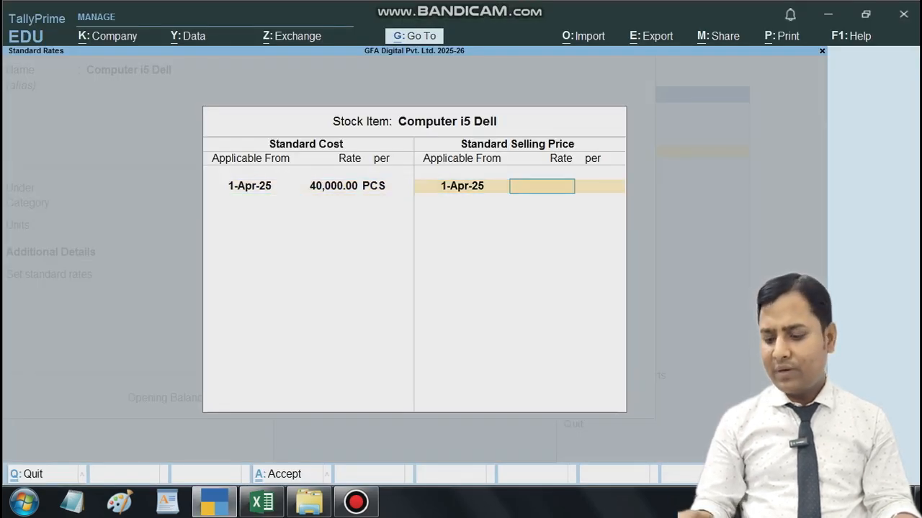
{"action": "type", "text": "4000"}
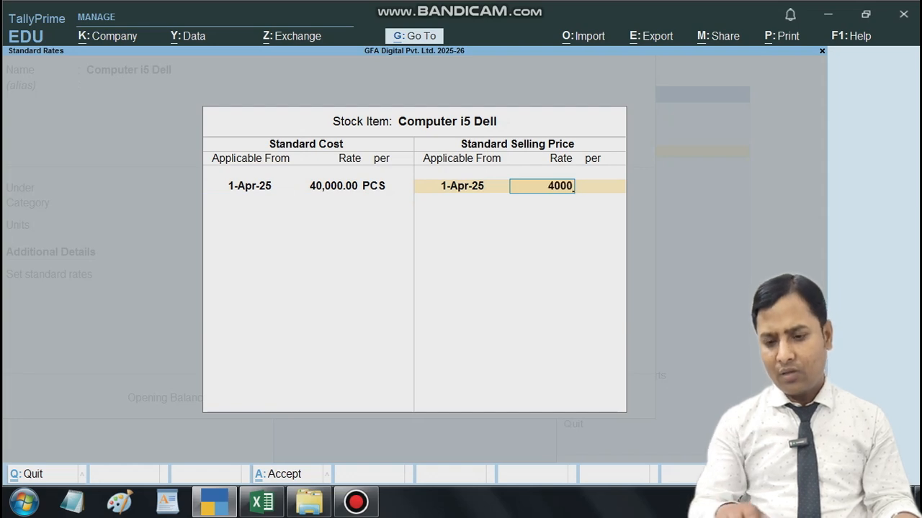
{"action": "key", "text": "BackSpace"}
{"action": "type", "text": "3500"}
{"action": "key", "text": "Return"}
{"action": "key", "text": "Return"}
{"action": "key", "text": "Return"}
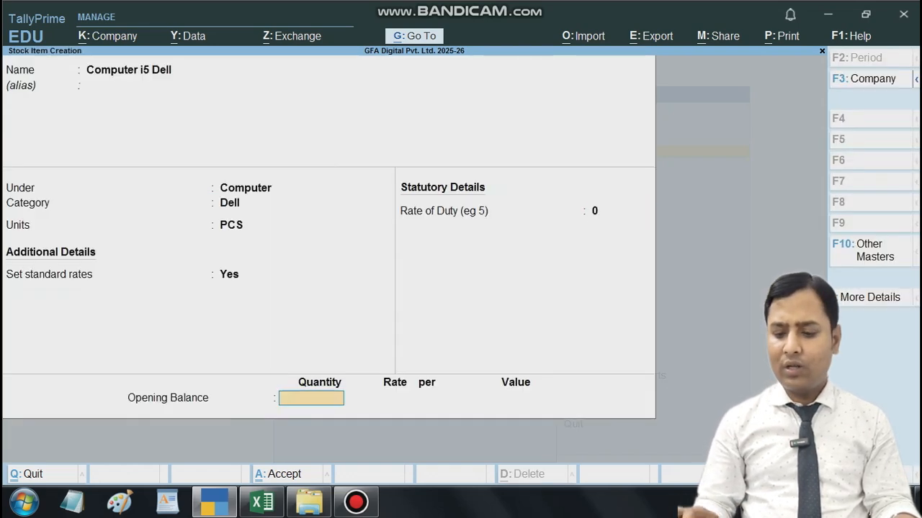
Enter an opening quantity of 1 PCS and check the item's godown quantities in the Excel sheet before returning to TallyPrime
{"action": "type", "text": "1"}
{"action": "key", "text": "Return"}
{"action": "key", "text": "alt+Tab"}
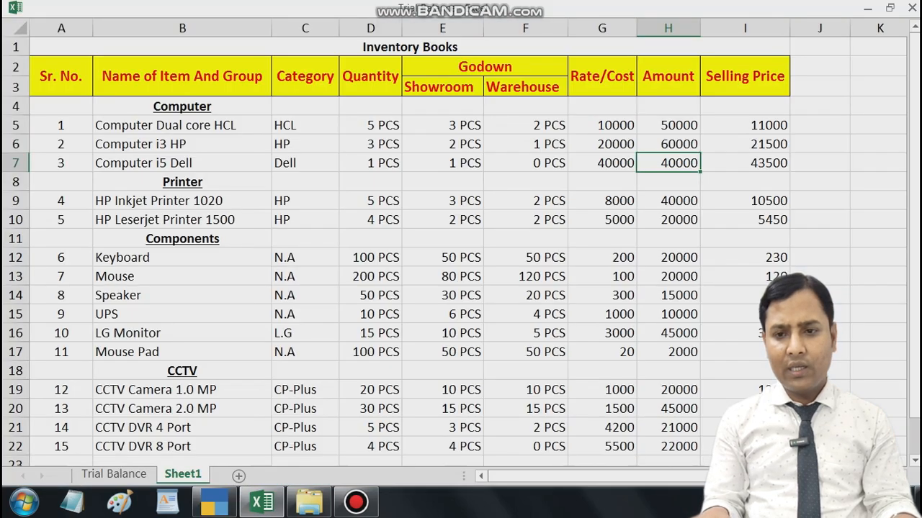
{"action": "key", "text": "Left"}
{"action": "key", "text": "Left"}
{"action": "key", "text": "Left"}
{"action": "key", "text": "Left"}
{"action": "key", "text": "Right"}
{"action": "key", "text": "Right"}
{"action": "key", "text": "Right"}
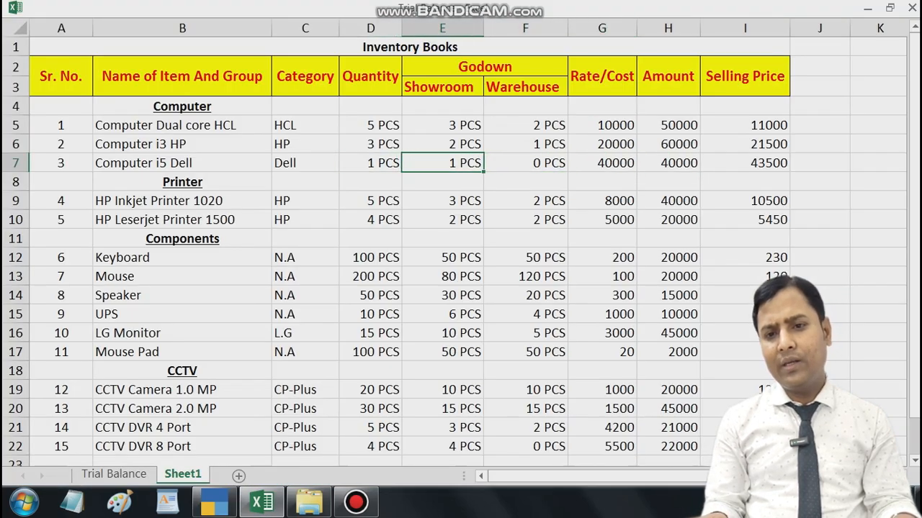
{"action": "key", "text": "Right"}
{"action": "key", "text": "alt+Tab"}
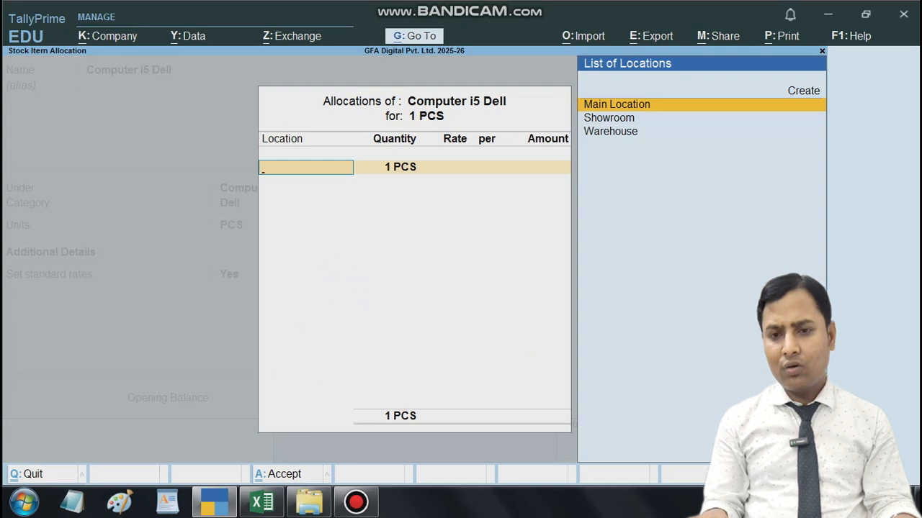
Allocate the 1 PCS to the Showroom at a rate of 40,000 and save the Computer i5 Dell stock item
{"action": "key", "text": "Down"}
{"action": "key", "text": "Return"}
{"action": "key", "text": "Return"}
{"action": "type", "text": "40000"}
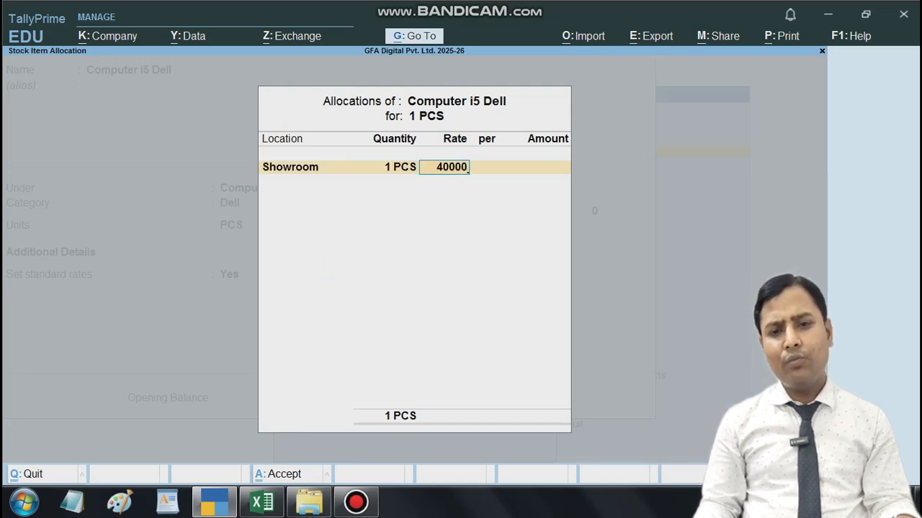
{"action": "key", "text": "Return"}
{"action": "key", "text": "Return"}
{"action": "key", "text": "Return"}
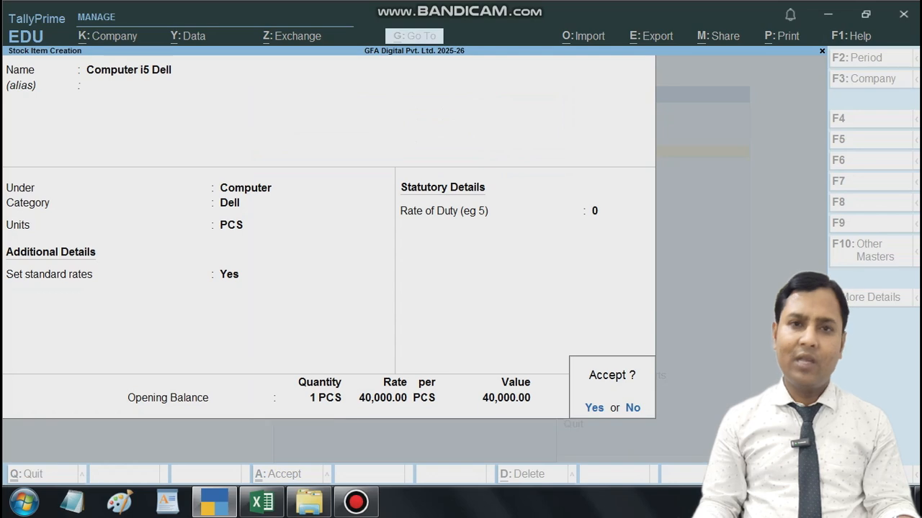
{"action": "key", "text": "Return"}
Copy the name "CCTV DVR 8 Port" from the Excel sheet into the next TallyPrime stock item, leaving the alias empty
{"action": "key", "text": "alt+Tab"}
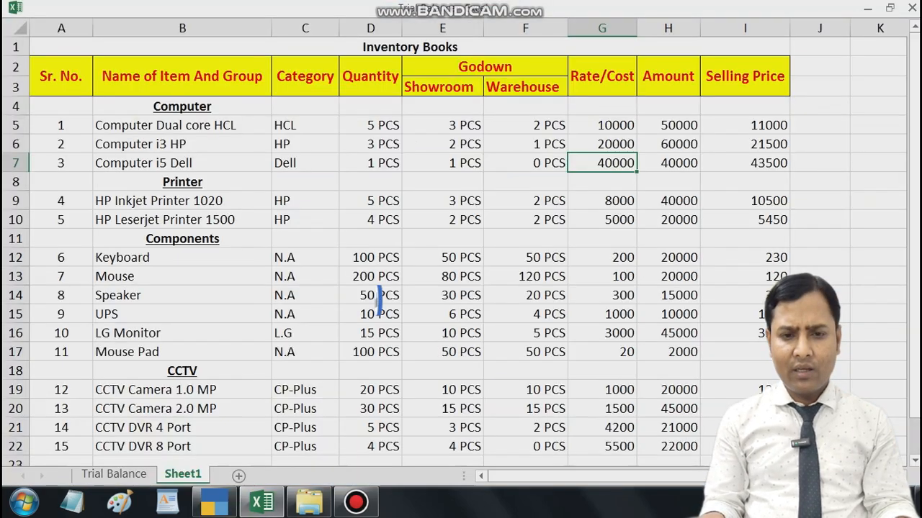
{"action": "key", "text": "Down"}
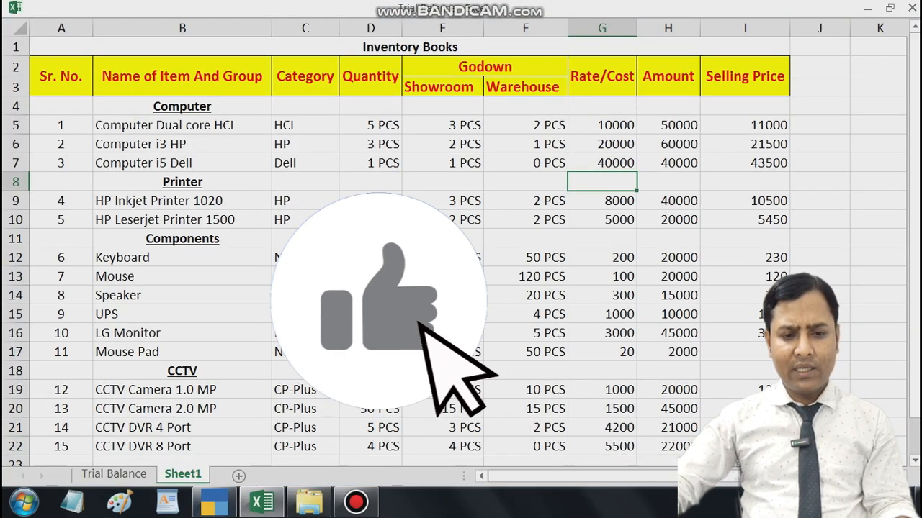
{"action": "left_click", "coordinate": [202, 447]}
{"action": "scroll", "coordinate": [461, 259], "scroll_direction": "down", "scroll_amount": 1}
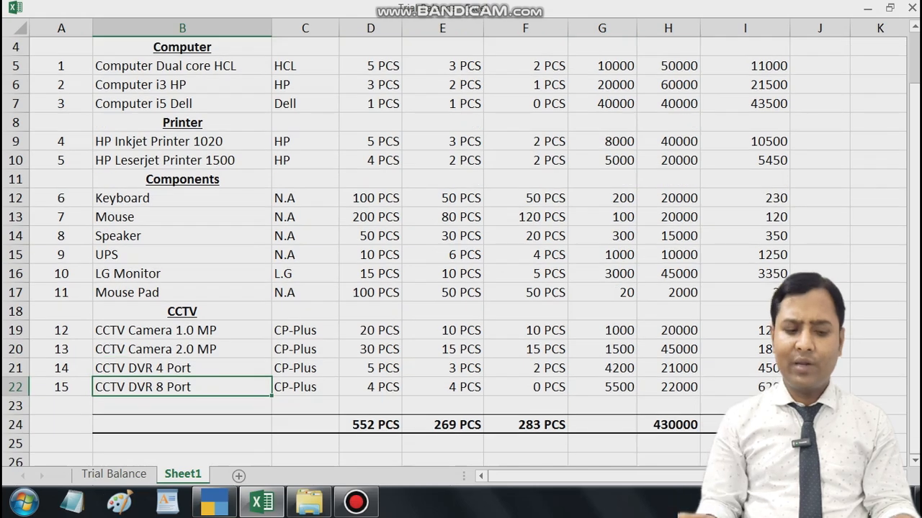
{"action": "key", "text": "ctrl+c"}
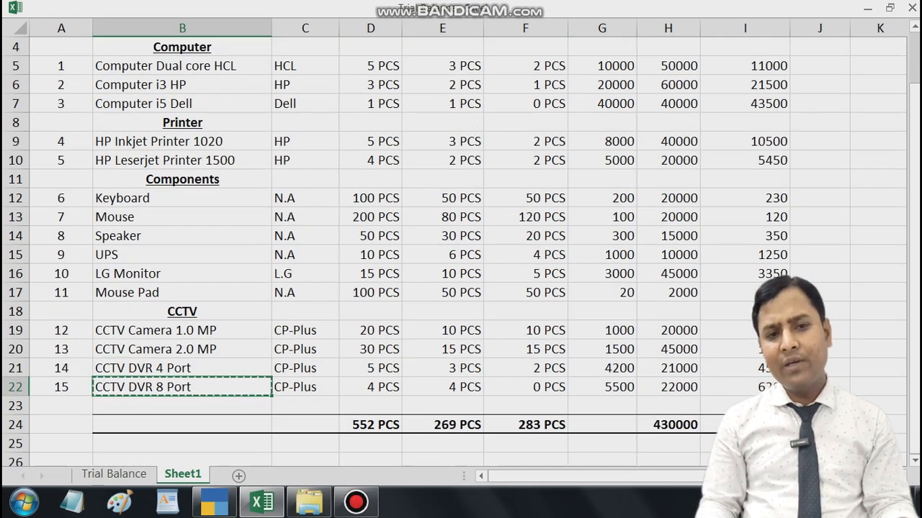
{"action": "key", "text": "alt+Tab"}
{"action": "key", "text": "ctrl+alt+v"}
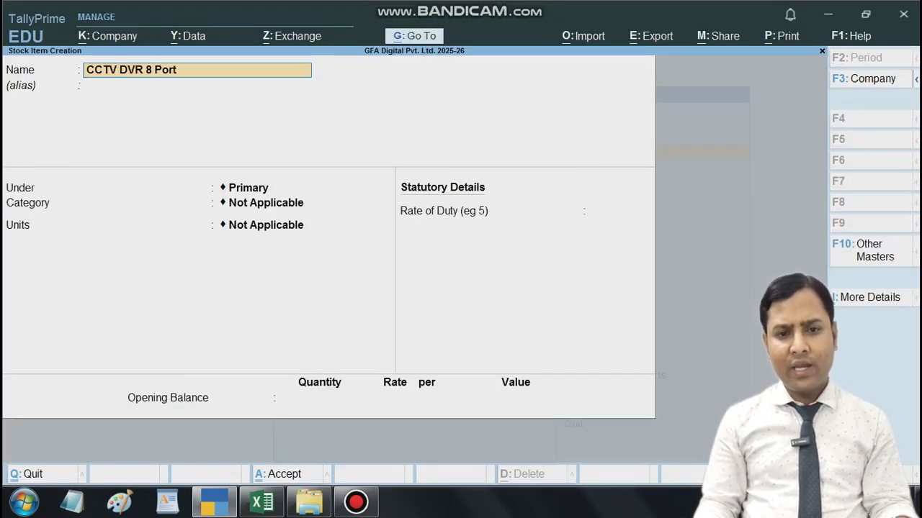
{"action": "key", "text": "Return"}
Place CCTV DVR 8 Port under the CCTV group with category CP-Plus and units PCS, and enable standard rates
{"action": "key", "text": "Down"}
{"action": "key", "text": "Down"}
{"action": "key", "text": "Down"}
{"action": "key", "text": "Up"}
{"action": "key", "text": "Up"}
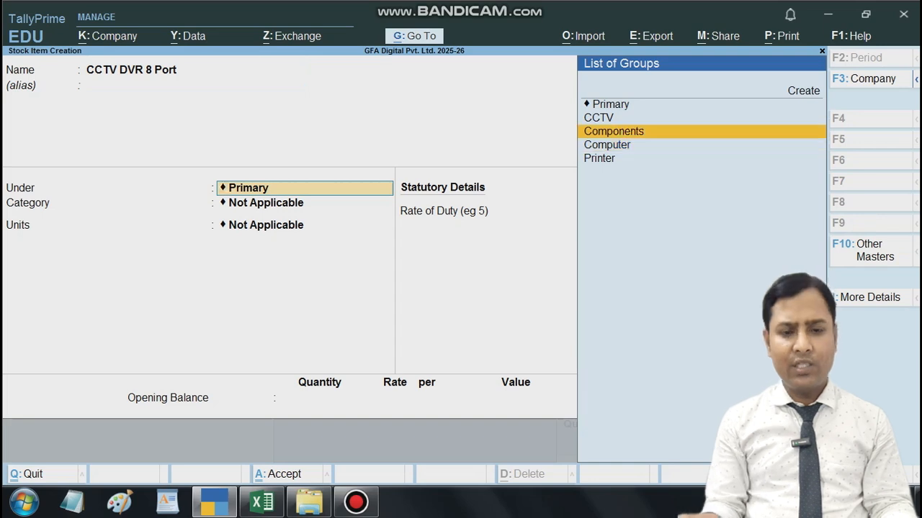
{"action": "key", "text": "Return"}
{"action": "key", "text": "Down"}
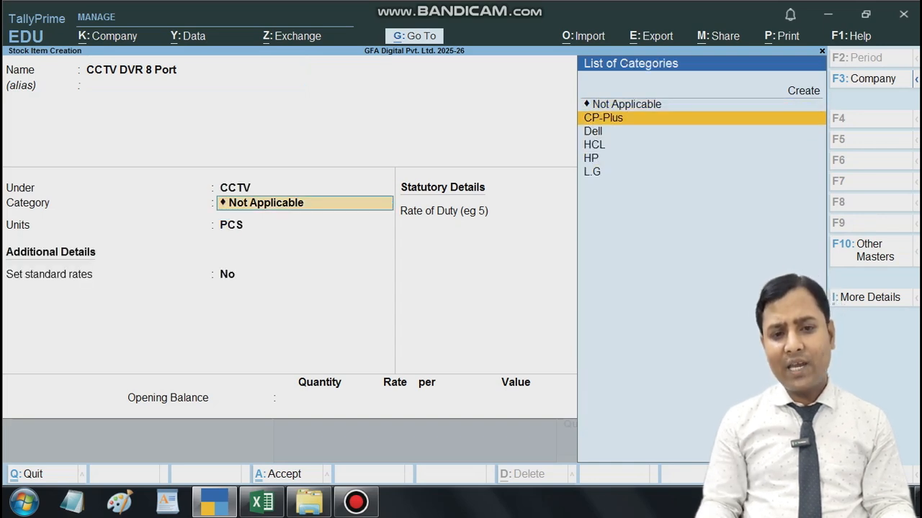
{"action": "key", "text": "Return"}
{"action": "key", "text": "Return"}
{"action": "type", "text": "y"}
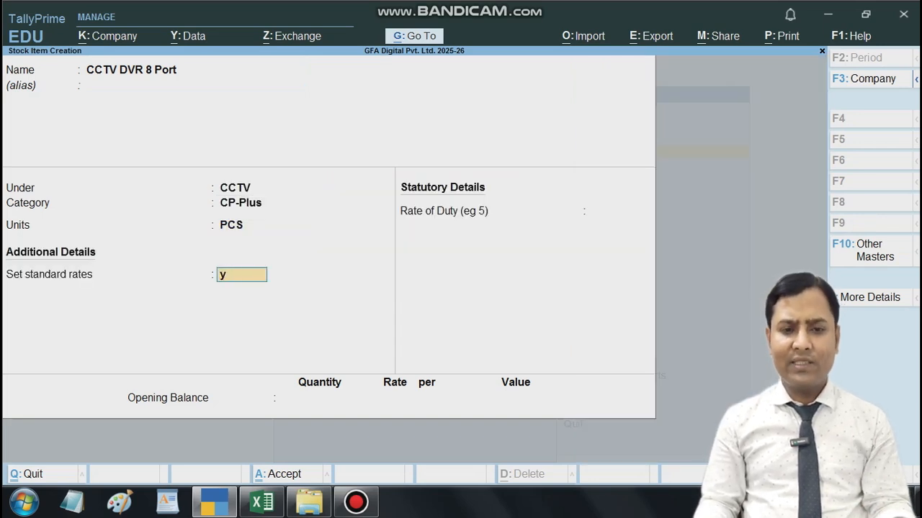
{"action": "key", "text": "Return"}
Look up the item's rates in the Excel sheet and set its standard cost to 5,500 per PCS from 1-Apr-25 in TallyPrime
{"action": "key", "text": "alt+Tab"}
{"action": "key", "text": "Right"}
{"action": "key", "text": "Right"}
{"action": "key", "text": "Right"}
{"action": "key", "text": "Right"}
{"action": "key", "text": "Right"}
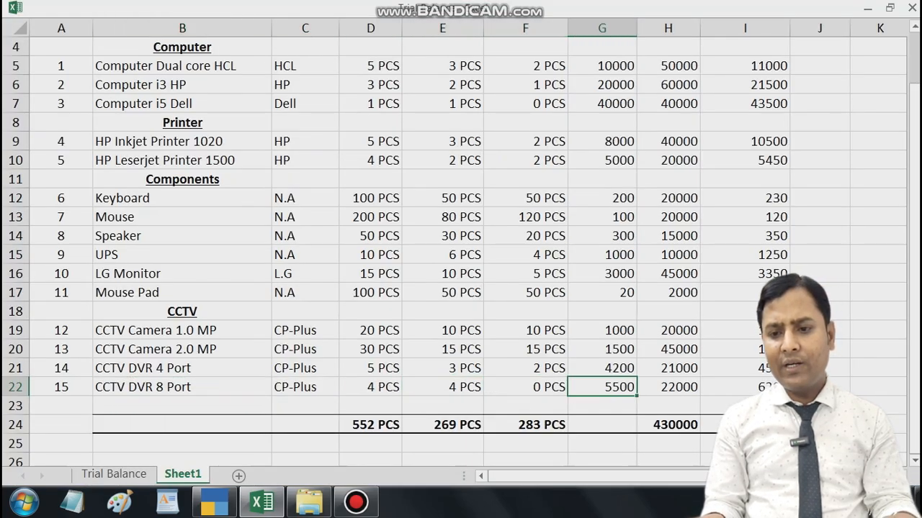
{"action": "key", "text": "Right"}
{"action": "key", "text": "Right"}
{"action": "key", "text": "alt+Tab"}
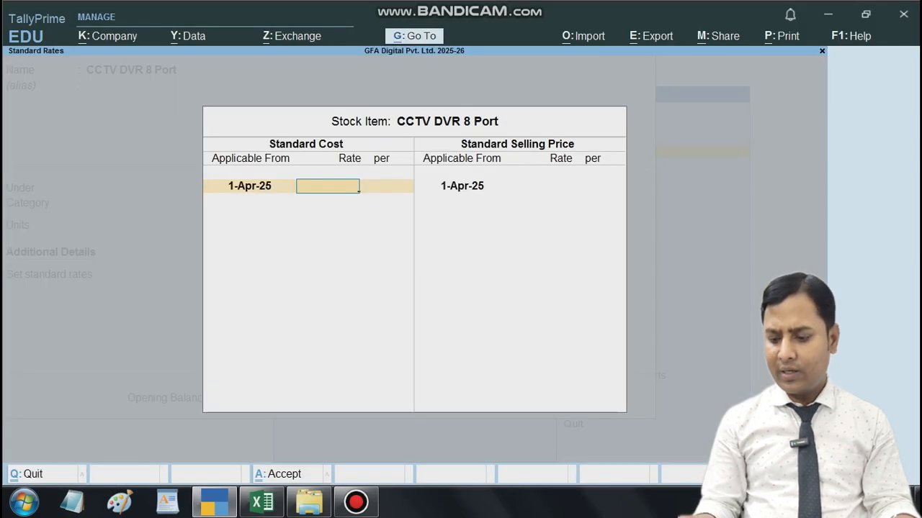
{"action": "type", "text": "5500"}
{"action": "key", "text": "Return"}
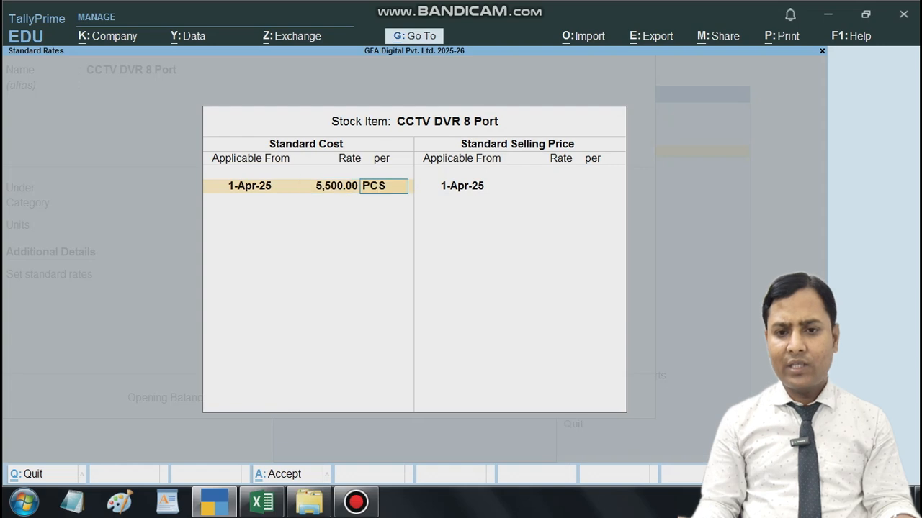
{"action": "key", "text": "Return"}
Set the CCTV DVR 8 Port standard selling price to 6,200 per PCS from 1-Apr-25, entering no rate of duty
{"action": "key", "text": "Return"}
{"action": "type", "text": "6200"}
{"action": "key", "text": "Return"}
{"action": "key", "text": "Return"}
{"action": "key", "text": "Return"}
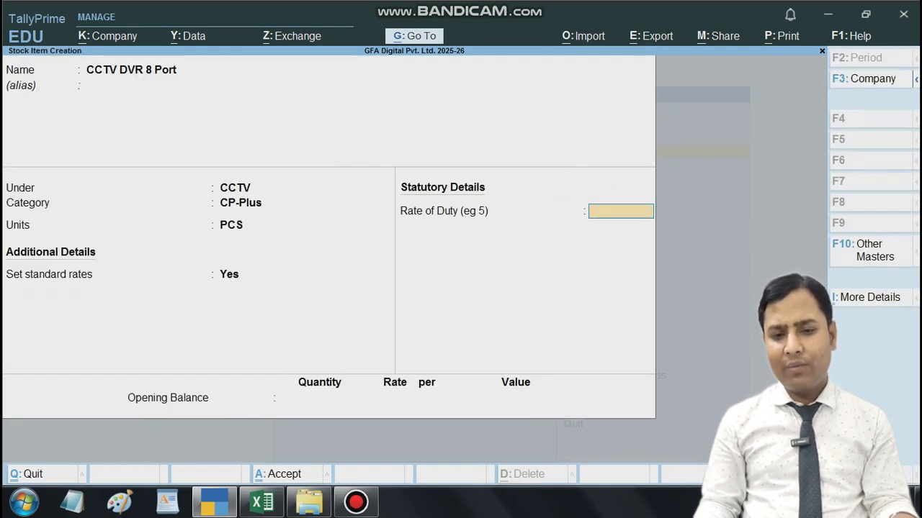
{"action": "key", "text": "Return"}
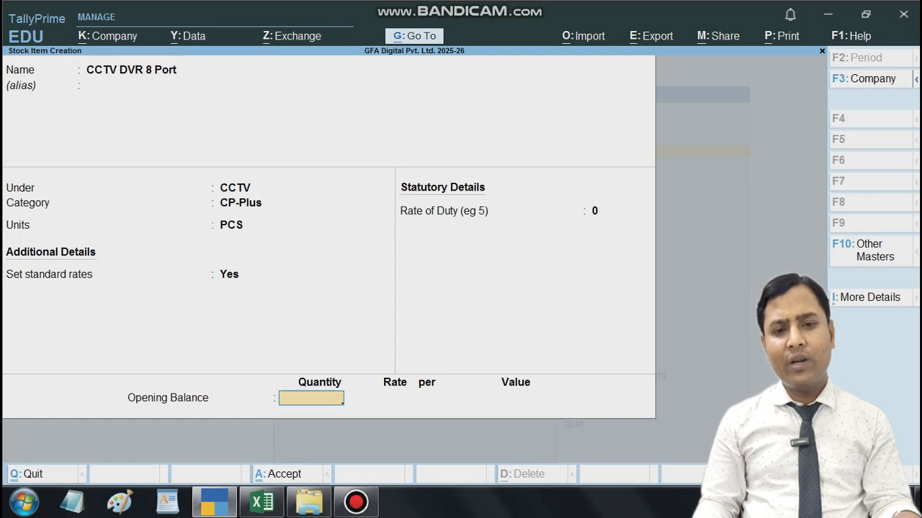
Check the item's quantities in the Excel sheet and enter an opening quantity of 4 PCS in TallyPrime
{"action": "key", "text": "alt+Tab"}
{"action": "key", "text": "Left"}
{"action": "key", "text": "Left"}
{"action": "key", "text": "Left"}
{"action": "key", "text": "Right"}
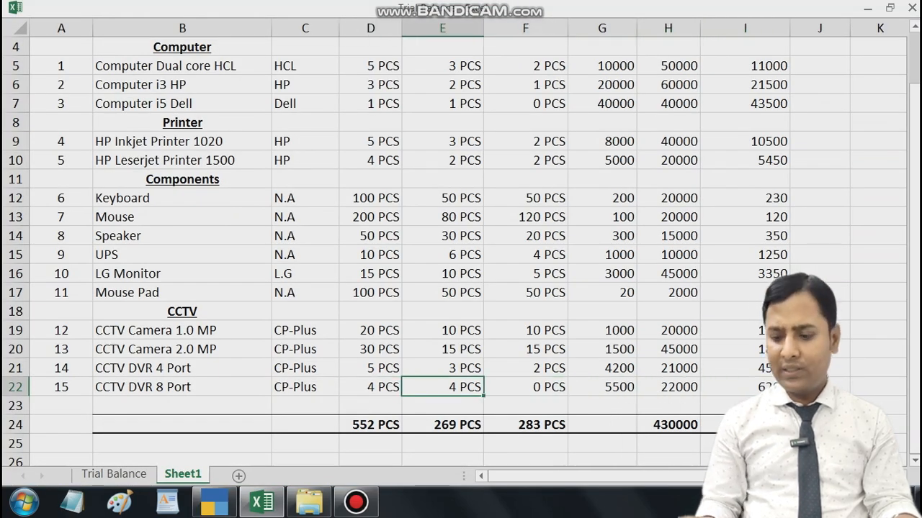
{"action": "key", "text": "alt+Tab"}
{"action": "type", "text": "4"}
{"action": "key", "text": "Return"}
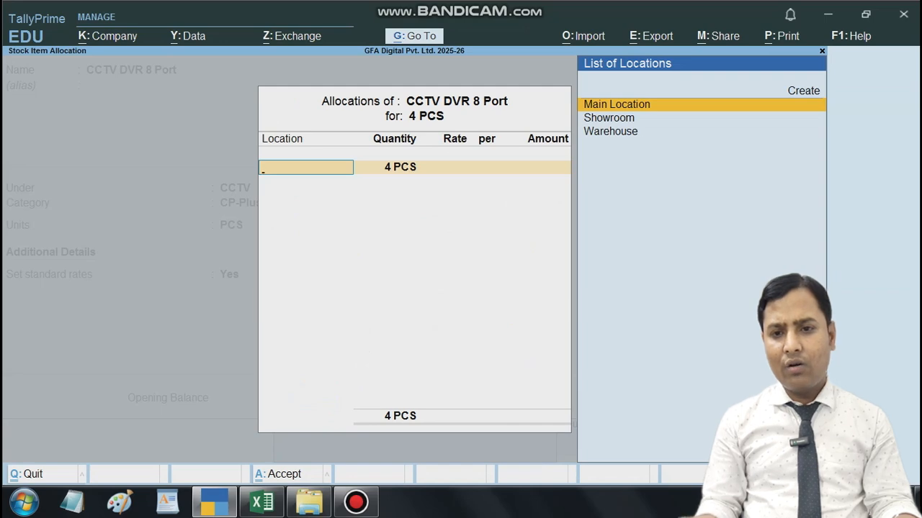
Allocate the 4 PCS to the Showroom at the Excel sheet's rate of 5,500 per PCS
{"action": "key", "text": "Down"}
{"action": "key", "text": "Return"}
{"action": "key", "text": "alt+Tab"}
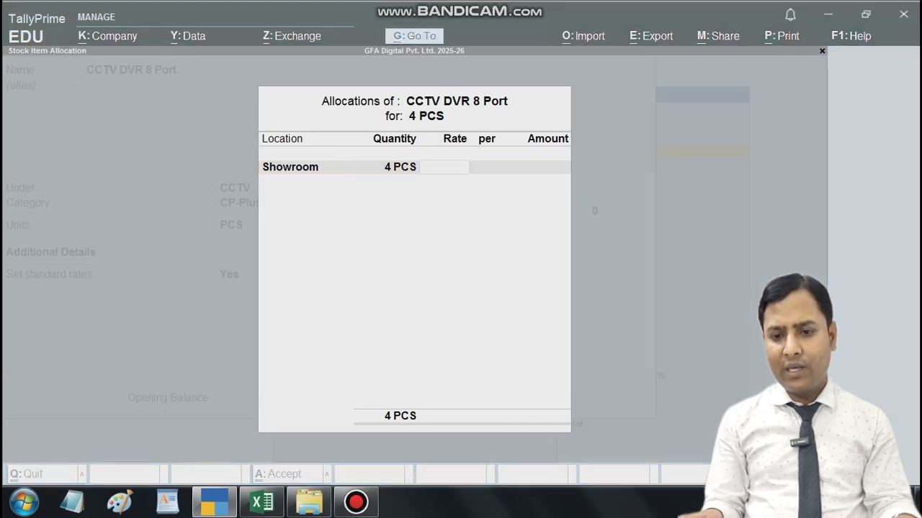
{"action": "key", "text": "Right"}
{"action": "key", "text": "Right"}
{"action": "key", "text": "alt+Tab"}
{"action": "type", "text": "5500"}
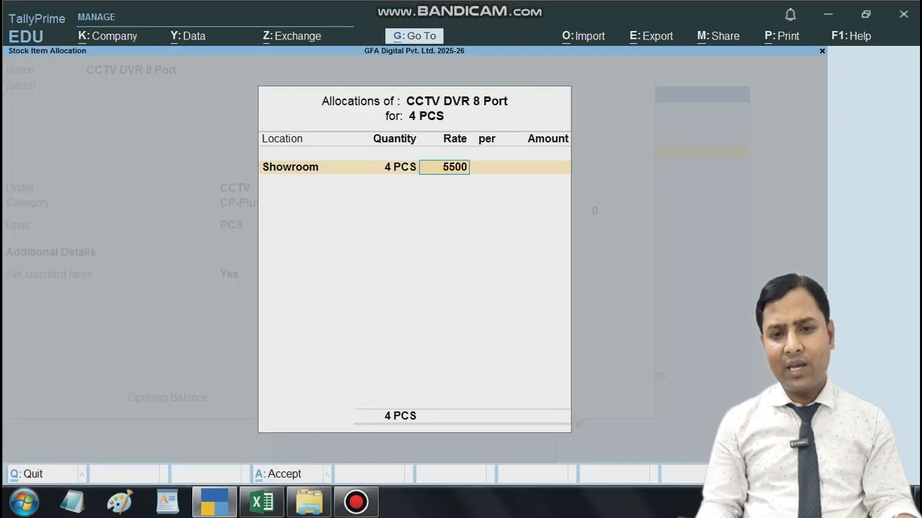
{"action": "key", "text": "Return"}
{"action": "key", "text": "Return"}
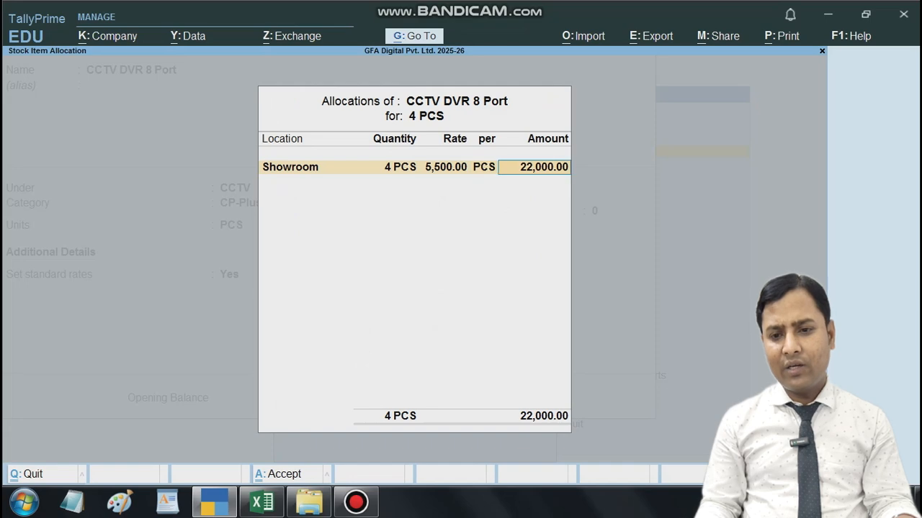
{"action": "key", "text": "Return"}
Check the item's amount and the stock total in the Excel sheet, and save the CCTV DVR 8 Port stock item in TallyPrime
{"action": "key", "text": "alt+Tab"}
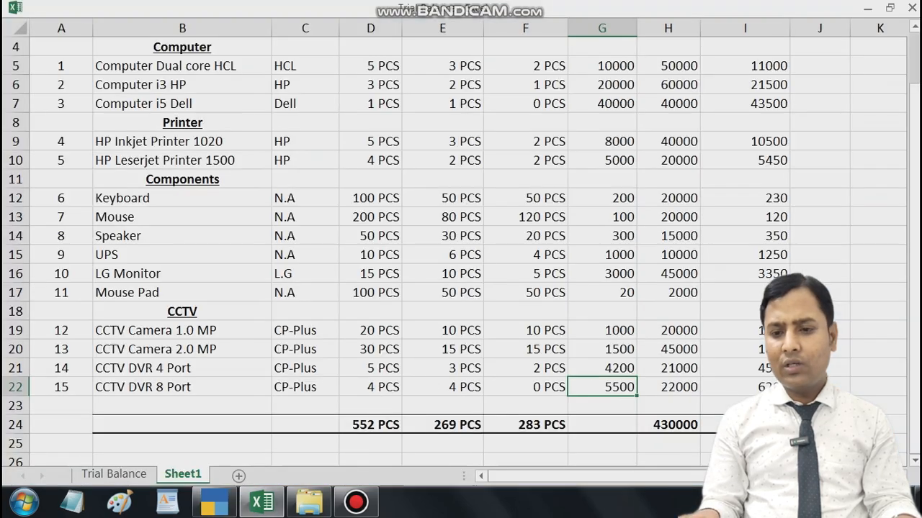
{"action": "key", "text": "Right"}
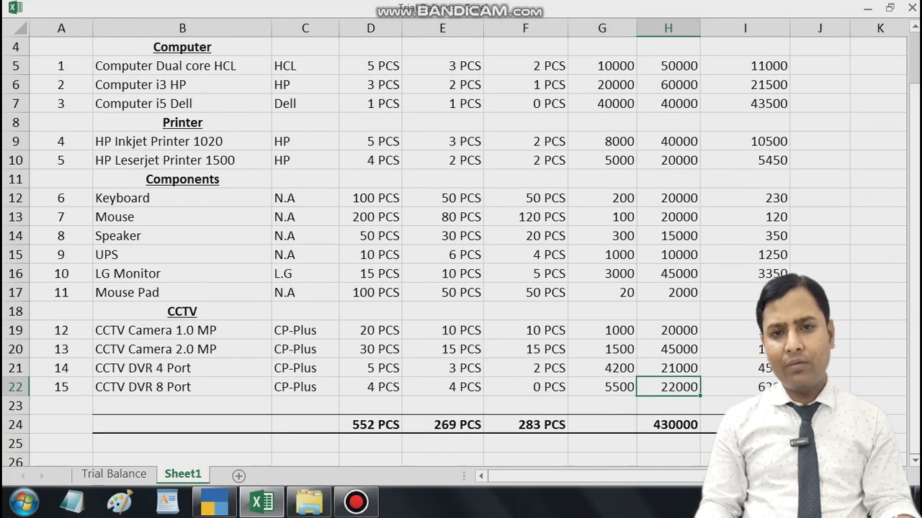
{"action": "key", "text": "Down"}
{"action": "key", "text": "Down"}
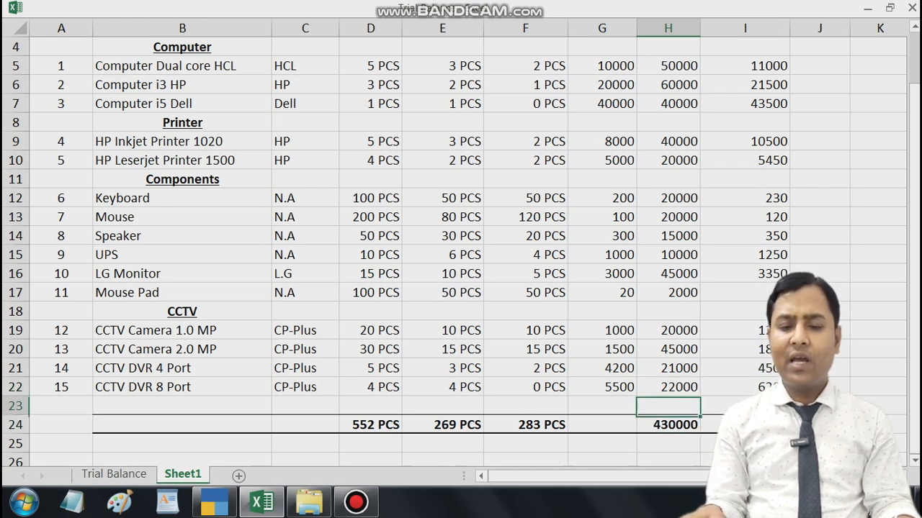
{"action": "key", "text": "Up"}
{"action": "key", "text": "Up"}
{"action": "key", "text": "Left"}
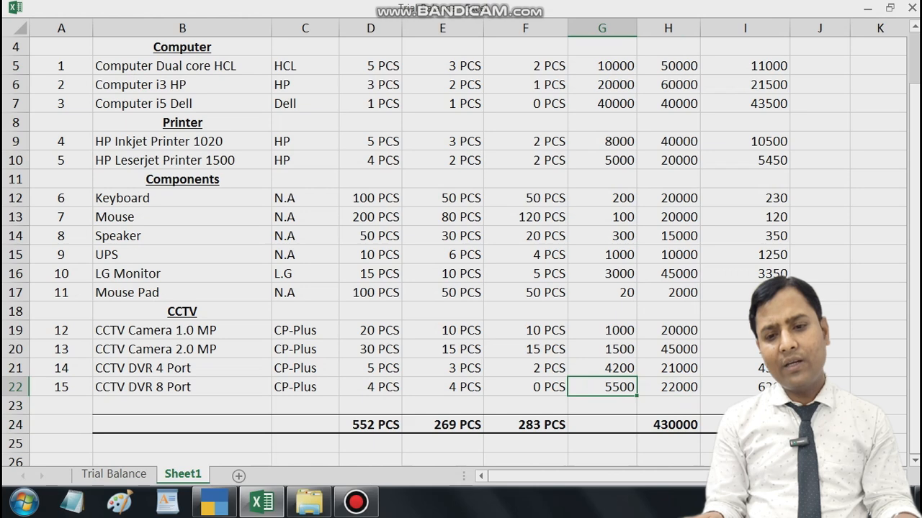
{"action": "key", "text": "alt+Tab"}
{"action": "key", "text": "Return"}
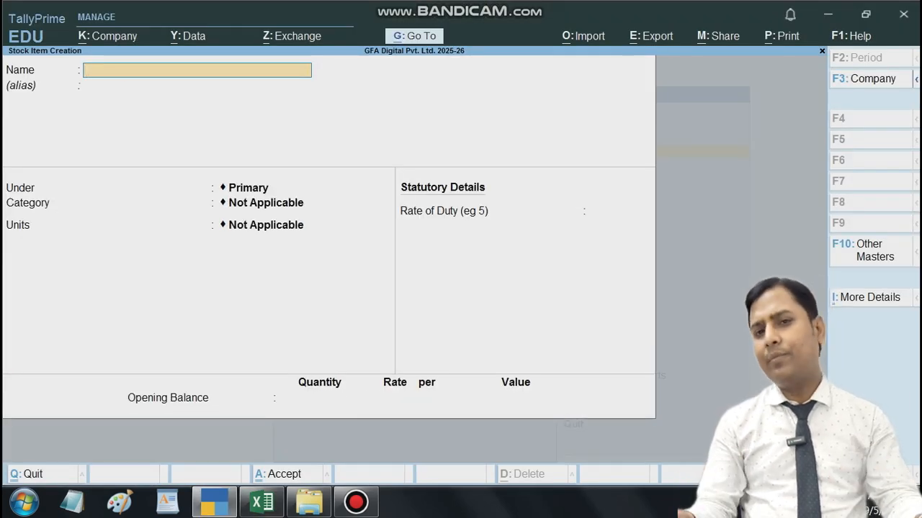
Leave stock item creation and open the Stock Summary report from the Gateway of Tally
{"action": "key", "text": "Escape"}
{"action": "key", "text": "y"}
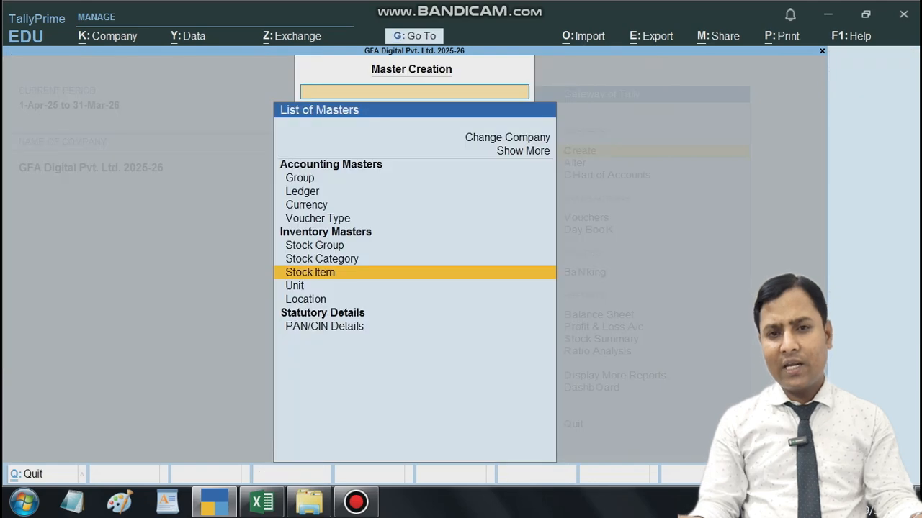
{"action": "key", "text": "Escape"}
{"action": "key", "text": "Down"}
{"action": "key", "text": "Down"}
{"action": "key", "text": "Down"}
{"action": "key", "text": "Down"}
{"action": "key", "text": "Down"}
{"action": "key", "text": "Down"}
{"action": "key", "text": "Down"}
{"action": "key", "text": "Down"}
{"action": "key", "text": "Down"}
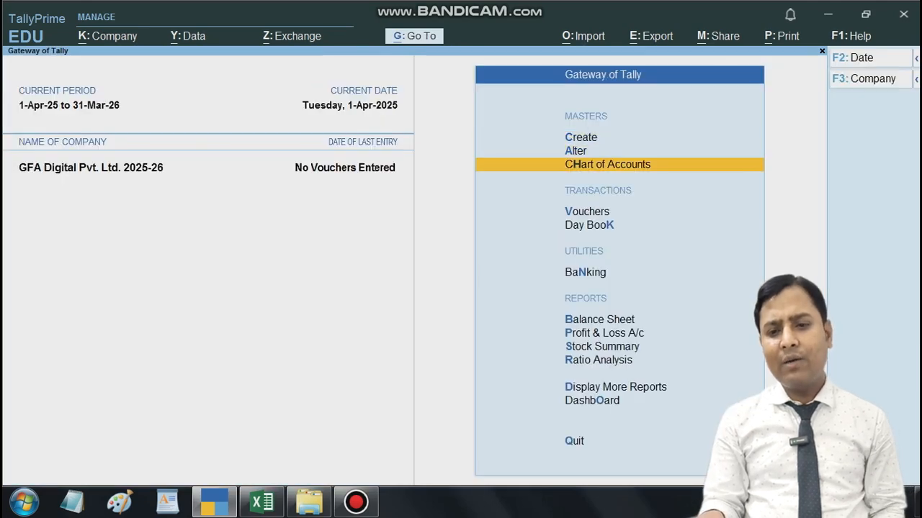
{"action": "key", "text": "Up"}
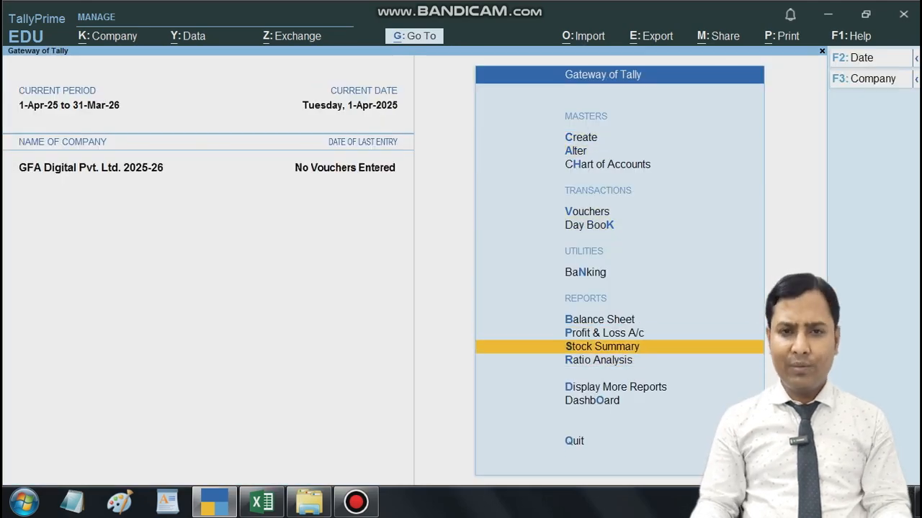
{"action": "key", "text": "Return"}
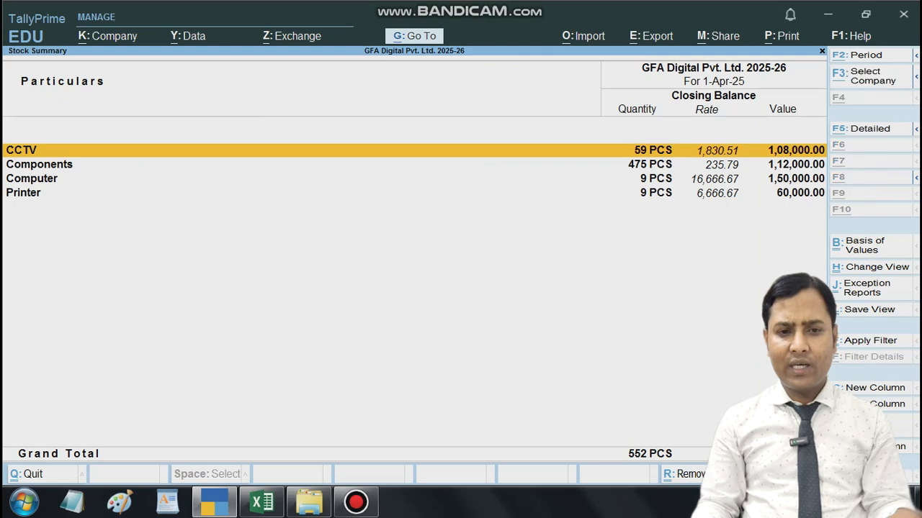
Expand the Stock Summary to item detail and examine every item's quantity, rate and value in all four groups
{"action": "key", "text": "alt+F5"}
{"action": "key", "text": "Down"}
{"action": "key", "text": "Down"}
{"action": "key", "text": "Down"}
{"action": "key", "text": "Down"}
{"action": "key", "text": "Down"}
{"action": "key", "text": "Down"}
{"action": "key", "text": "Down"}
{"action": "key", "text": "Down"}
{"action": "key", "text": "Down"}
{"action": "key", "text": "Down"}
{"action": "key", "text": "Down"}
{"action": "key", "text": "Down"}
{"action": "key", "text": "Down"}
{"action": "key", "text": "Down"}
{"action": "key", "text": "Down"}
{"action": "key", "text": "Down"}
{"action": "key", "text": "Down"}
{"action": "key", "text": "Down"}
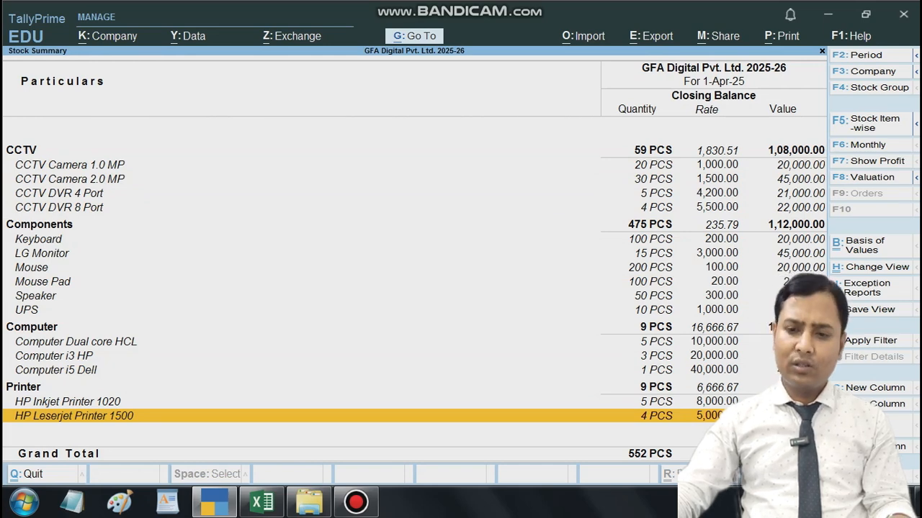
Compare the Stock Summary with the total quantity and total value in the Excel sheet, and close the report
{"action": "key", "text": "alt"}
{"action": "key", "text": "alt+Tab"}
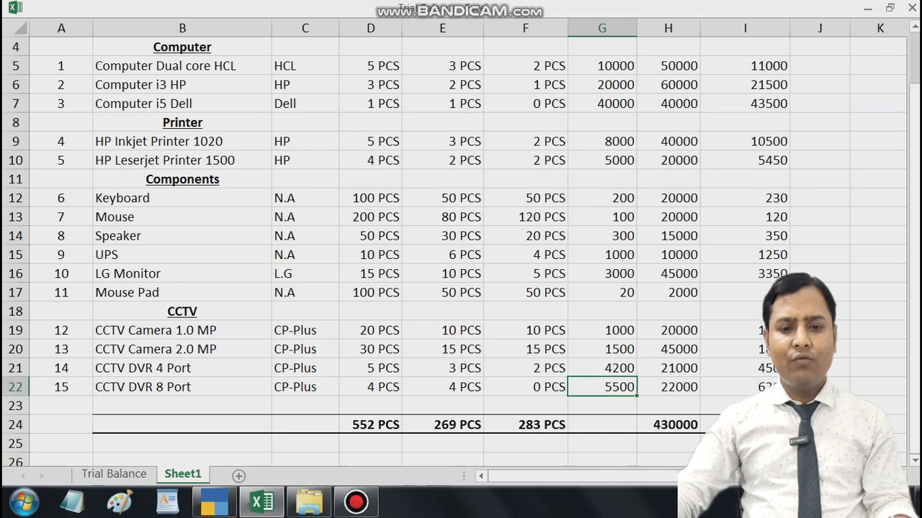
{"action": "left_click", "coordinate": [370, 424]}
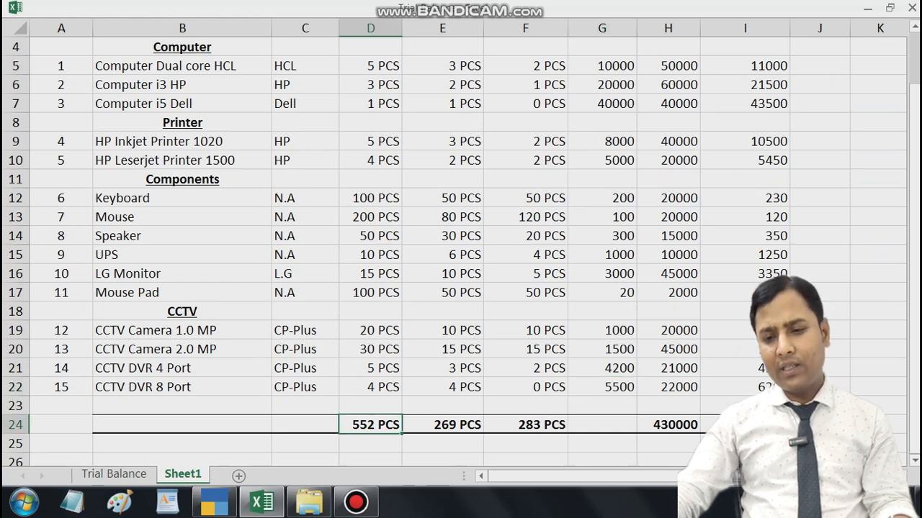
{"action": "left_click", "coordinate": [669, 424]}
{"action": "key", "text": "alt+Tab"}
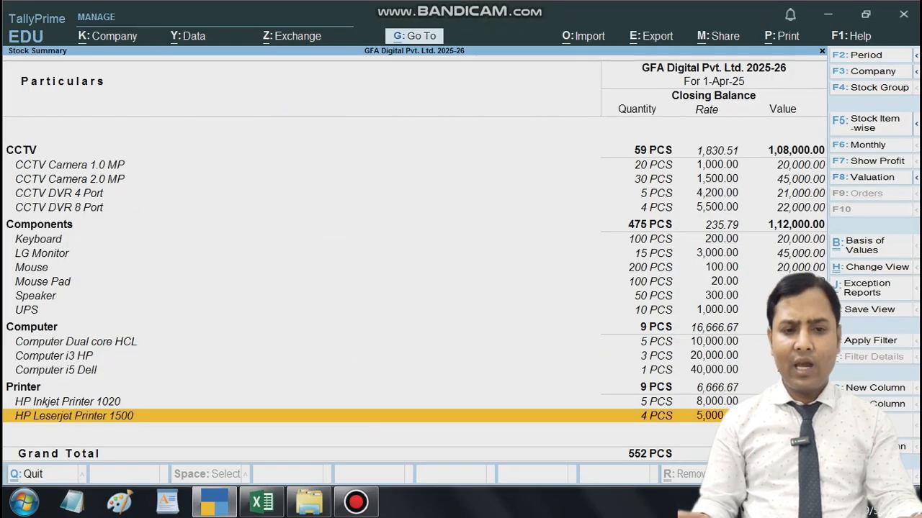
{"action": "key", "text": "Escape"}
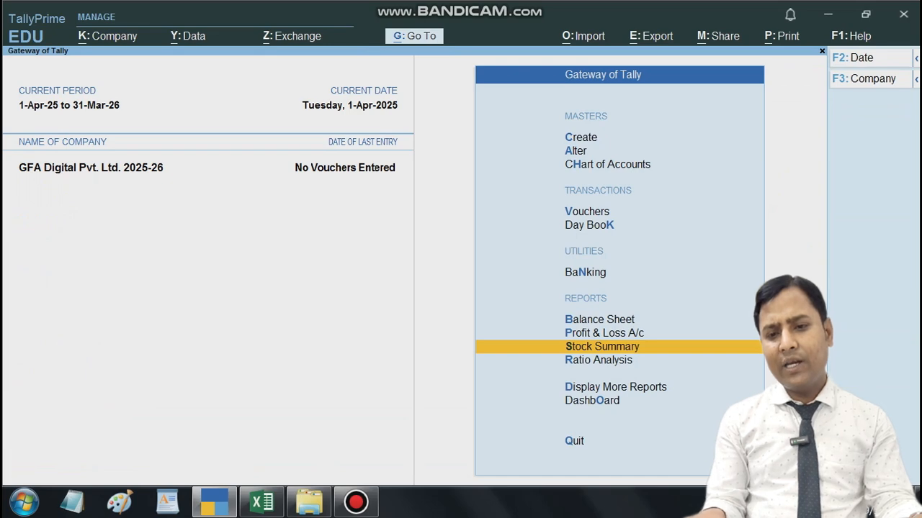
Open the Balance Sheet and show it in detailed form
{"action": "key", "text": "Up"}
{"action": "key", "text": "Up"}
{"action": "key", "text": "Return"}
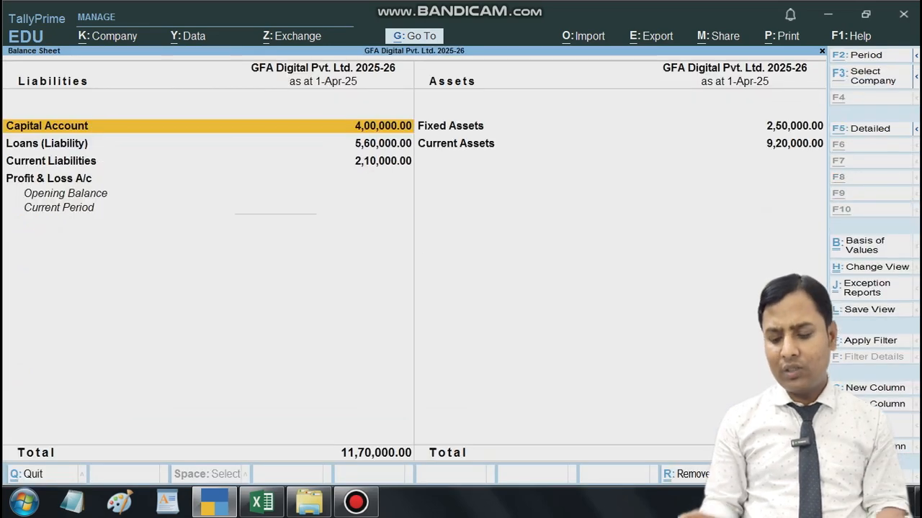
{"action": "key", "text": "alt+F5"}
Examine the fixed and current assets in the detailed Balance Sheet, ending on Closing Stock
{"action": "key", "text": "Right"}
{"action": "key", "text": "Down"}
{"action": "key", "text": "Down"}
{"action": "key", "text": "Down"}
{"action": "key", "text": "Down"}
{"action": "key", "text": "Down"}
{"action": "key", "text": "Down"}
{"action": "key", "text": "Down"}
{"action": "key", "text": "Down"}
{"action": "key", "text": "Down"}
{"action": "key", "text": "Down"}
{"action": "key", "text": "Down"}
{"action": "key", "text": "Down"}
{"action": "key", "text": "Down"}
{"action": "key", "text": "Down"}
{"action": "key", "text": "Down"}
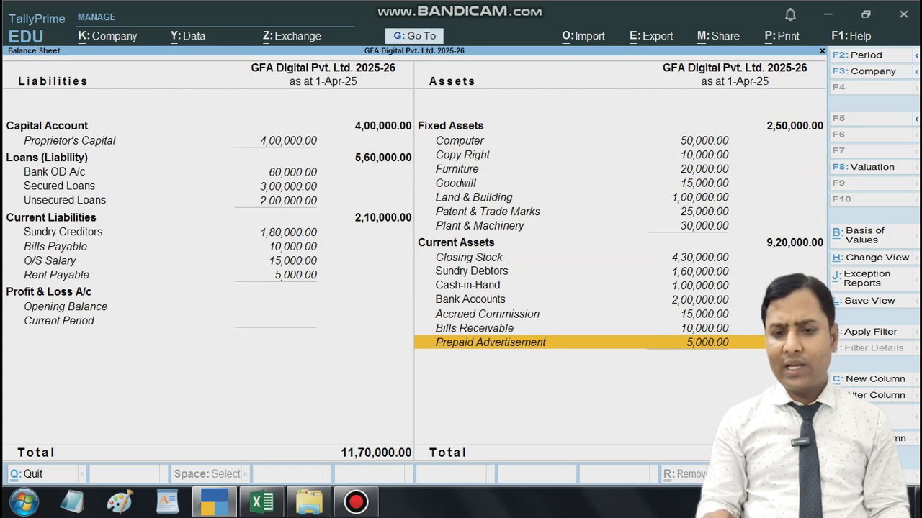
{"action": "key", "text": "Up"}
{"action": "key", "text": "Up"}
{"action": "key", "text": "Up"}
{"action": "key", "text": "Up"}
{"action": "key", "text": "Up"}
{"action": "key", "text": "Up"}
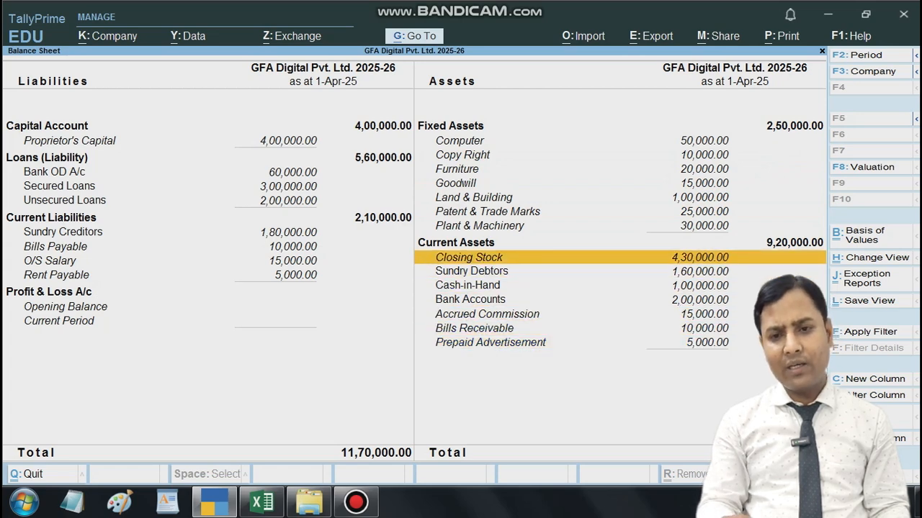
Drill into Closing Stock, view its item-level breakdown and return to the Balance Sheet
{"action": "key", "text": "Return"}
{"action": "key", "text": "Escape"}
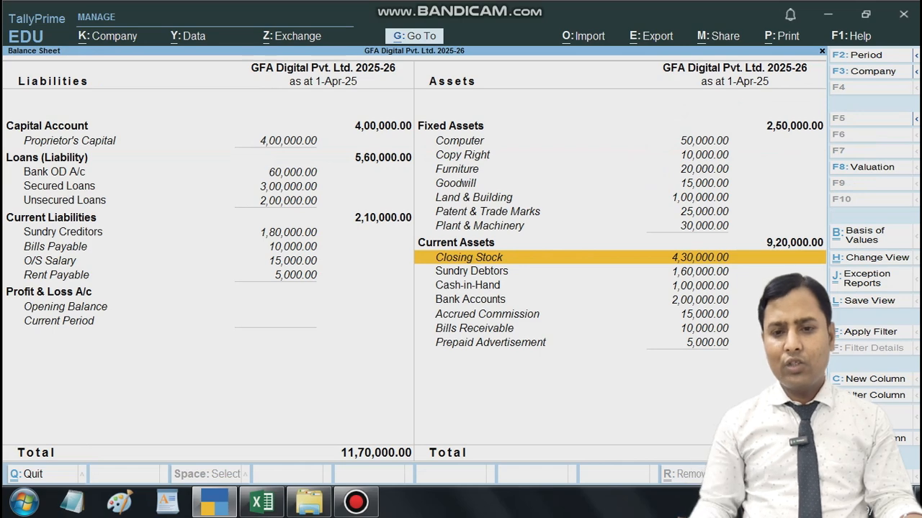
{"action": "key", "text": "Return"}
{"action": "key", "text": "alt+F5"}
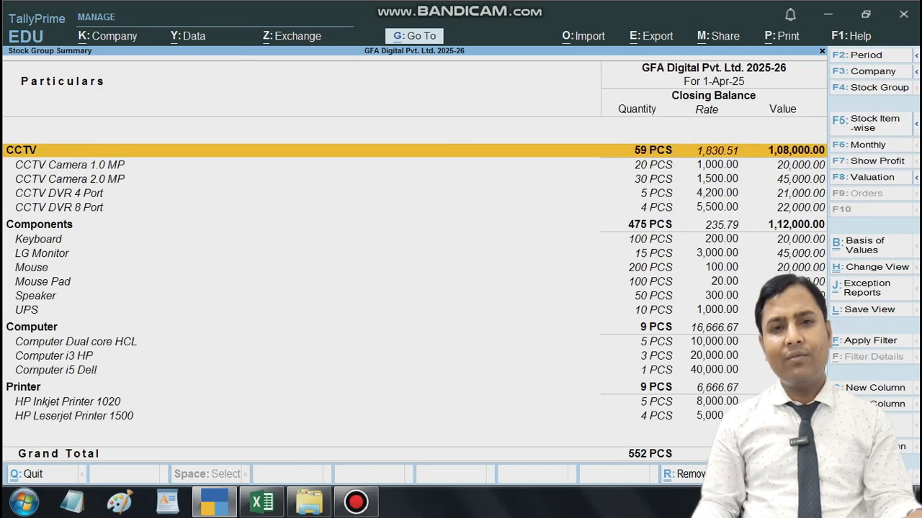
{"action": "key", "text": "Escape"}
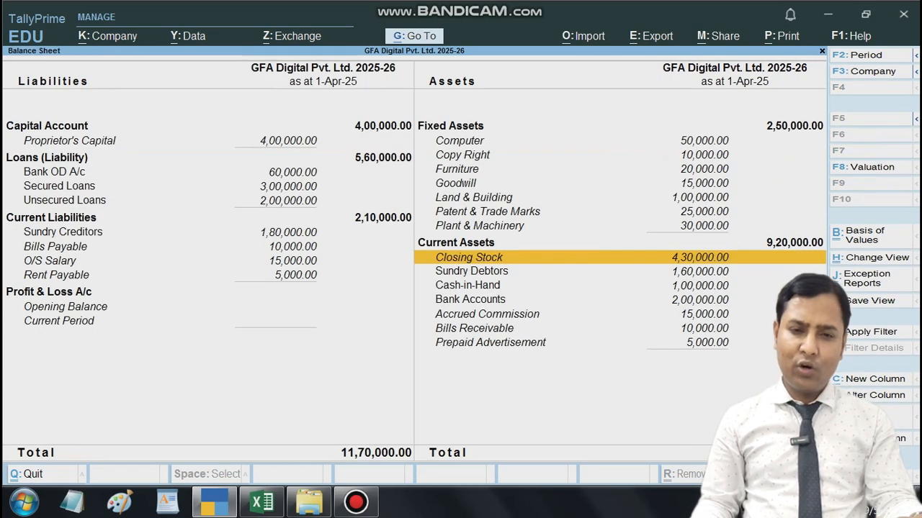
Close the Balance Sheet and reopen it from the Gateway of Tally in detailed form
{"action": "key", "text": "Escape"}
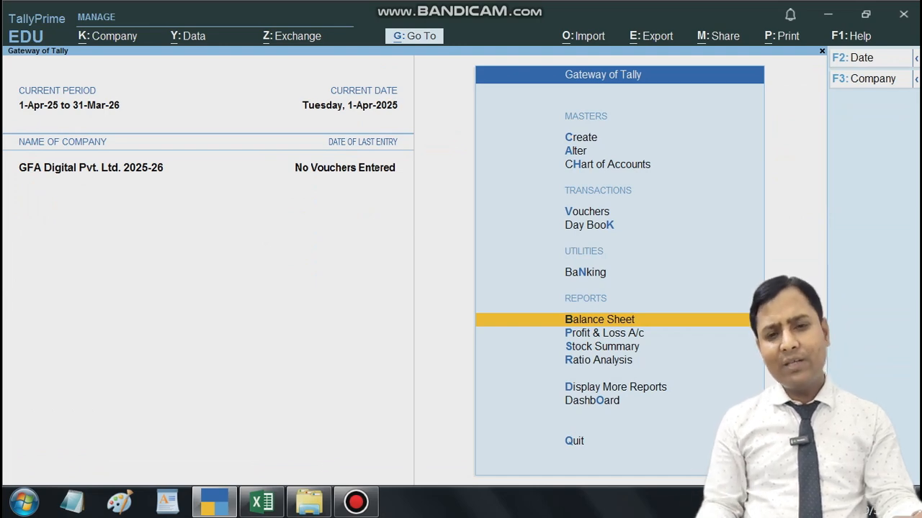
{"action": "key", "text": "Return"}
{"action": "key", "text": "alt+F5"}
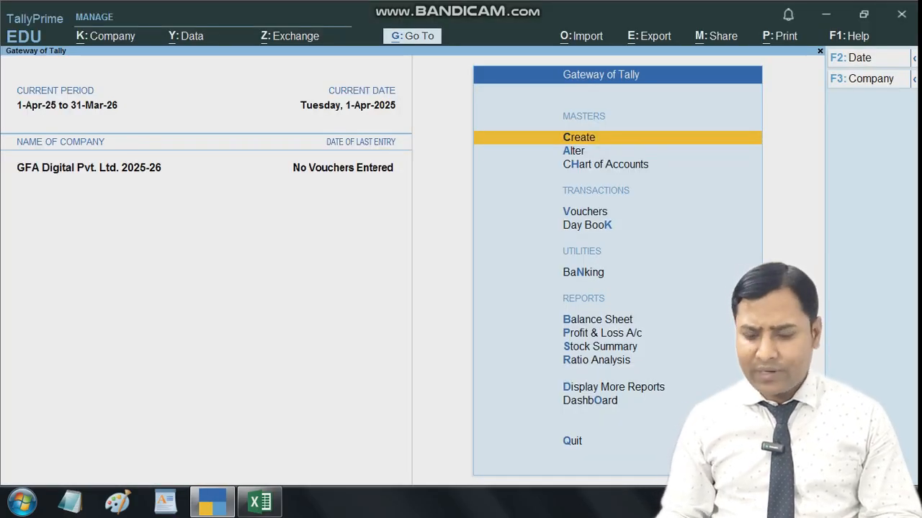
Open the company's Balance Sheet from the Gateway of Tally and expand it to the detailed form
{"action": "key", "text": "Down"}
{"action": "key", "text": "Down"}
{"action": "key", "text": "Down"}
{"action": "key", "text": "Down"}
{"action": "key", "text": "Down"}
{"action": "key", "text": "Down"}
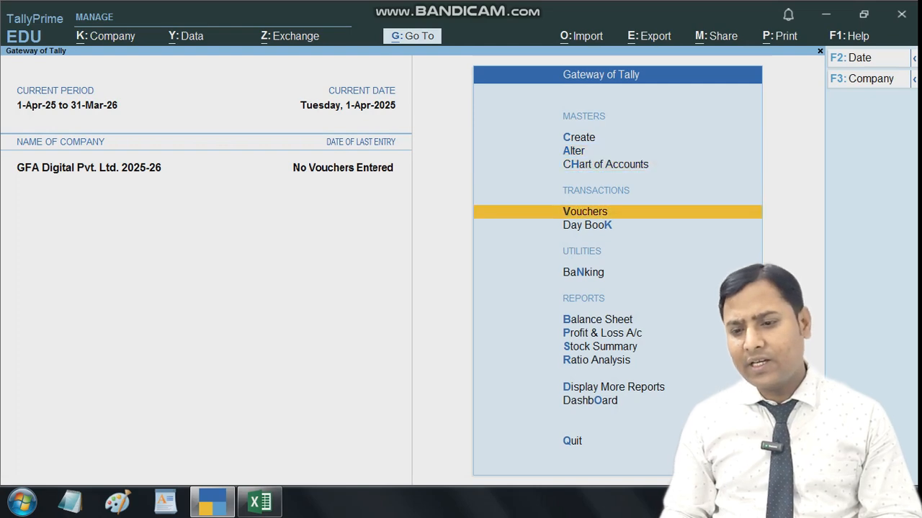
{"action": "key", "text": "Return"}
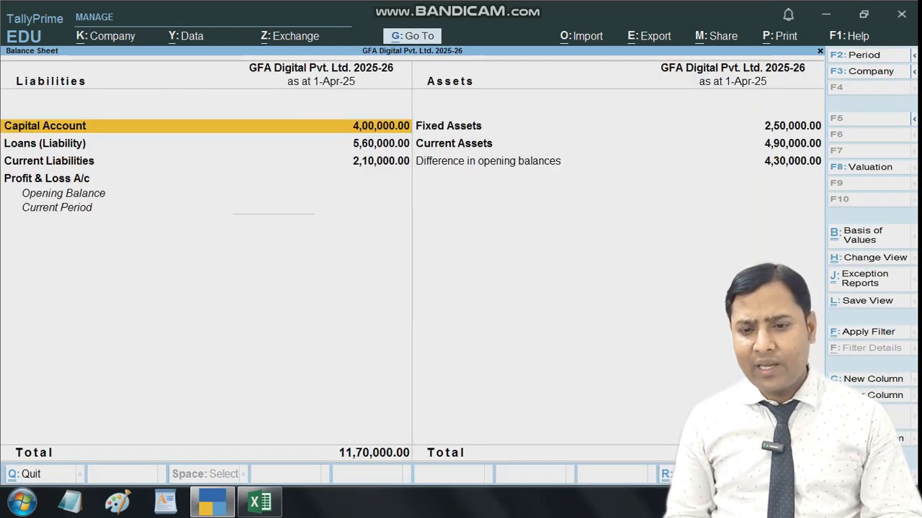
{"action": "key", "text": "alt+F5"}
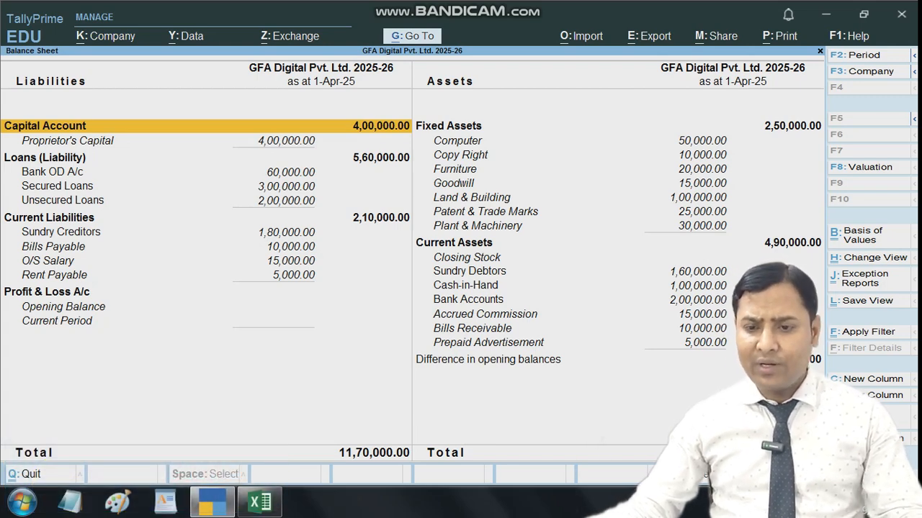
Close the Balance Sheet and start creating a Stock Group from the inventory masters
{"action": "key", "text": "Escape"}
{"action": "key", "text": "Up"}
{"action": "key", "text": "Up"}
{"action": "key", "text": "Up"}
{"action": "key", "text": "Up"}
{"action": "key", "text": "Up"}
{"action": "key", "text": "Up"}
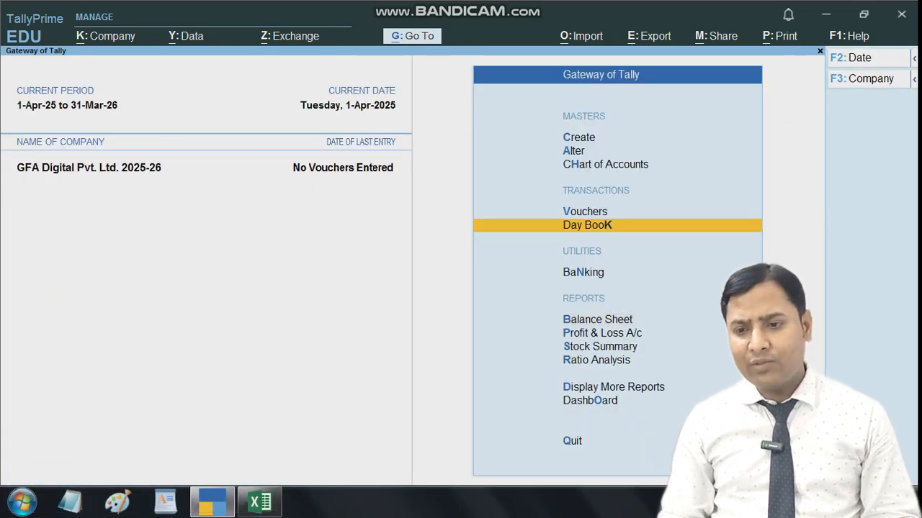
{"action": "key", "text": "Return"}
{"action": "key", "text": "Down"}
{"action": "key", "text": "Down"}
{"action": "key", "text": "Down"}
{"action": "key", "text": "Down"}
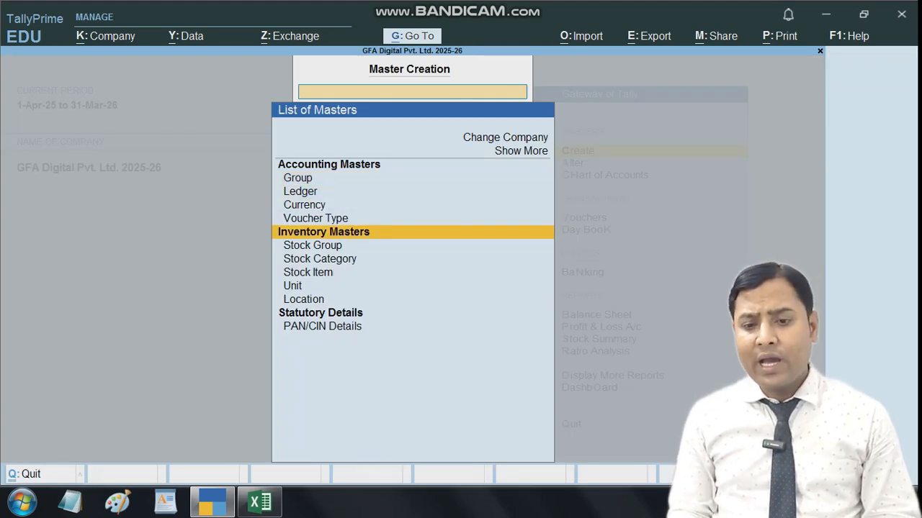
{"action": "key", "text": "Down"}
{"action": "key", "text": "Return"}
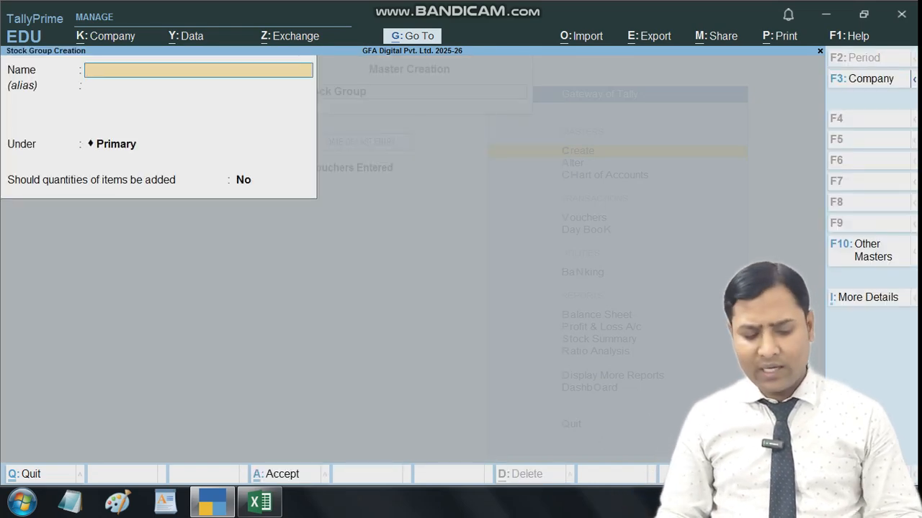
Switch to the Excel inventory sheet and examine the first computer item's quantity, godown split, rate, amount and selling price, then return to TallyPrime
{"action": "key", "text": "alt+Tab"}
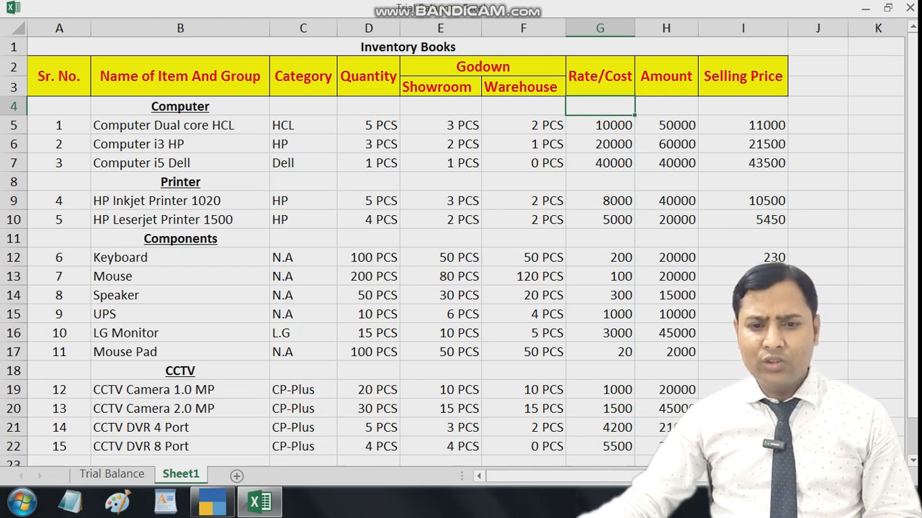
{"action": "key", "text": "ctrl+Left"}
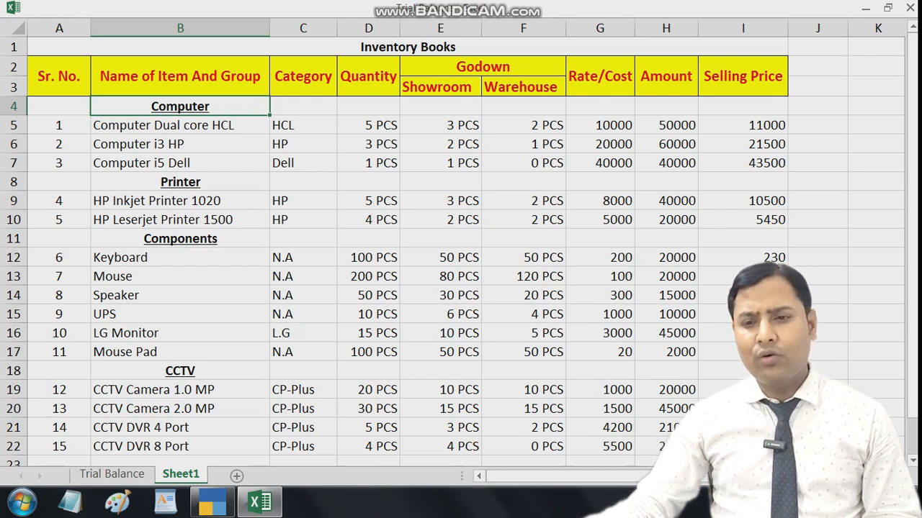
{"action": "left_click", "coordinate": [368, 126]}
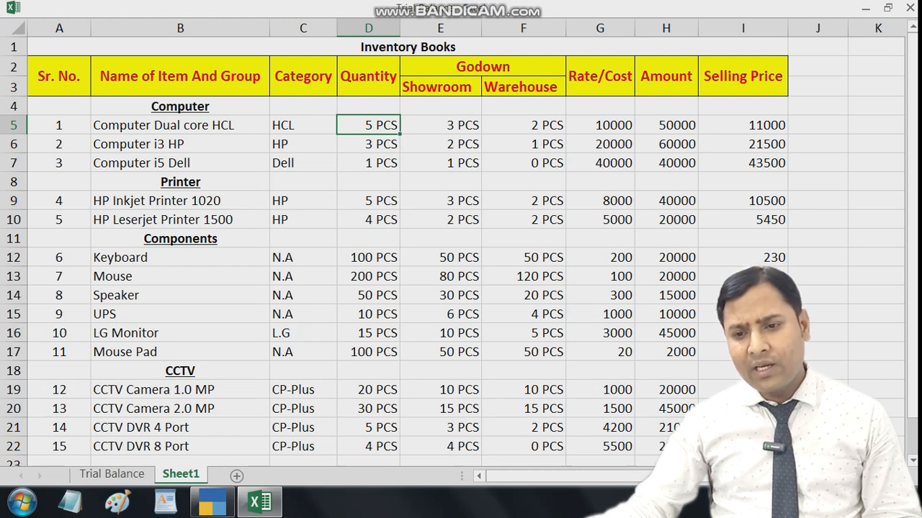
{"action": "left_click", "coordinate": [440, 126]}
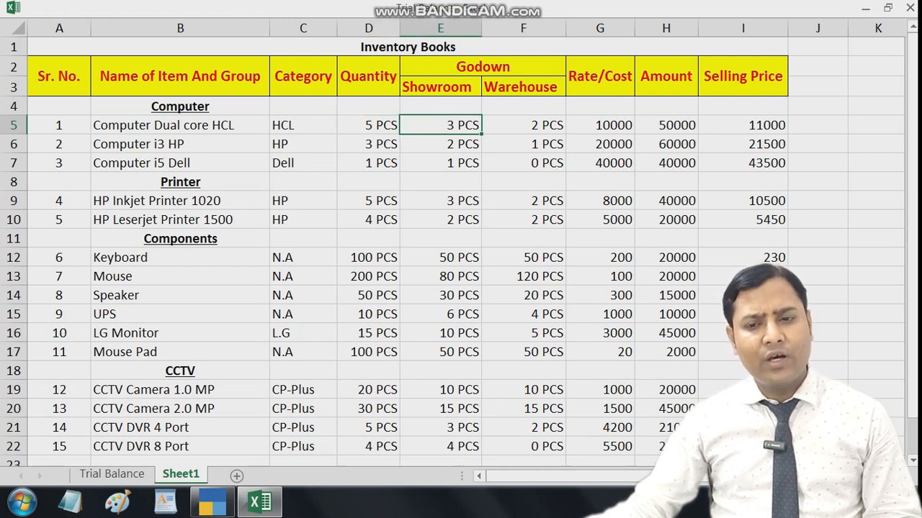
{"action": "left_click", "coordinate": [524, 126]}
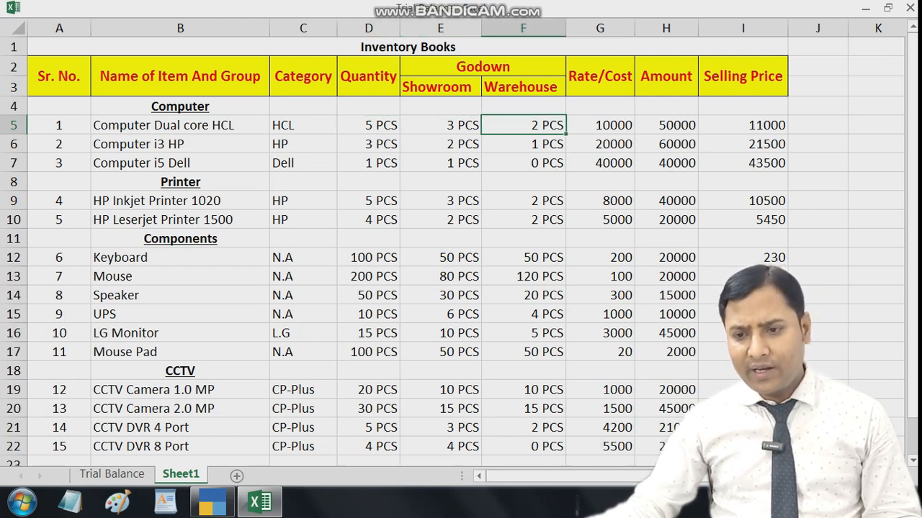
{"action": "left_click", "coordinate": [600, 125]}
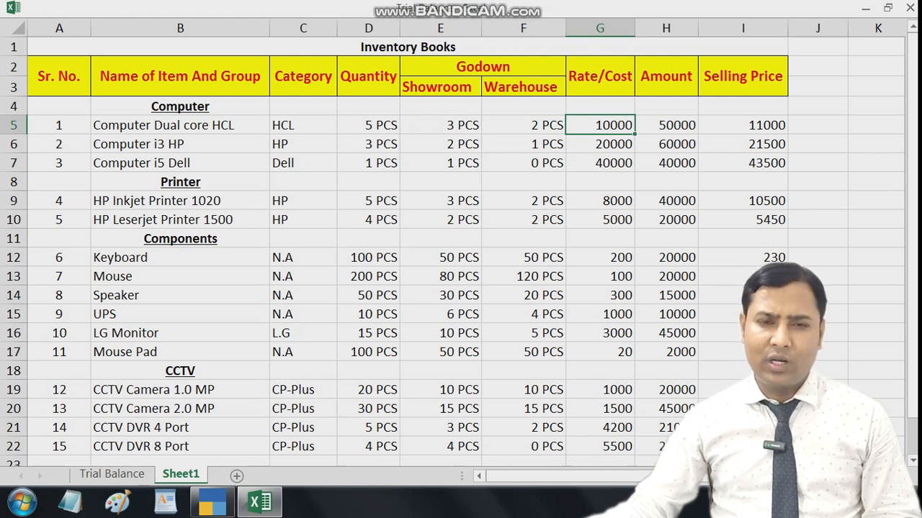
{"action": "left_click", "coordinate": [666, 125]}
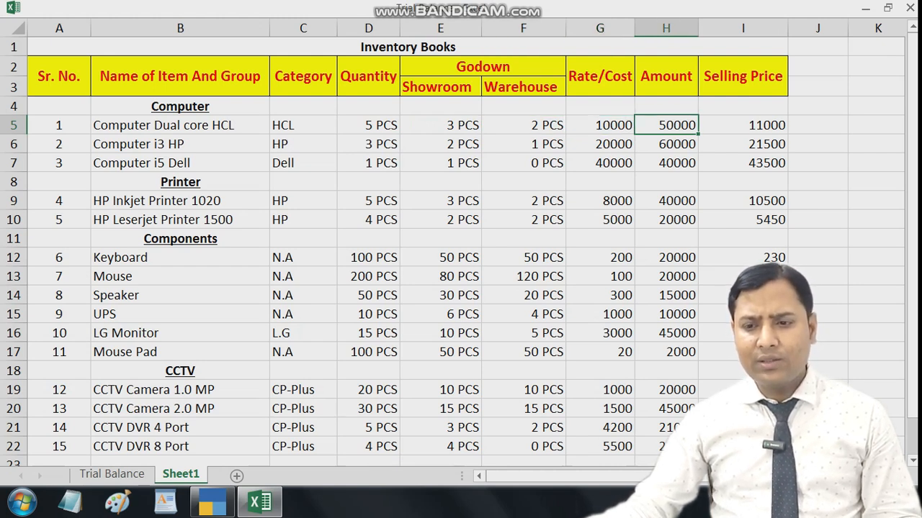
{"action": "left_click", "coordinate": [599, 125]}
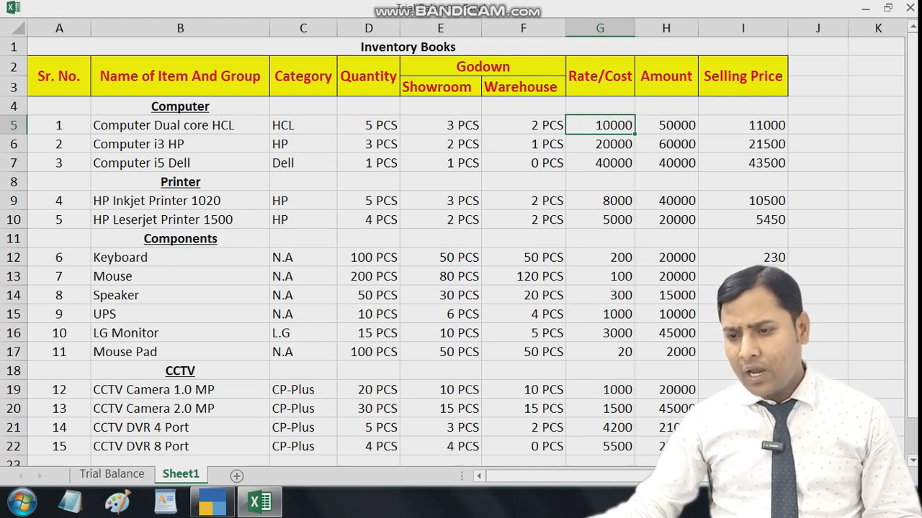
{"action": "left_click", "coordinate": [743, 126]}
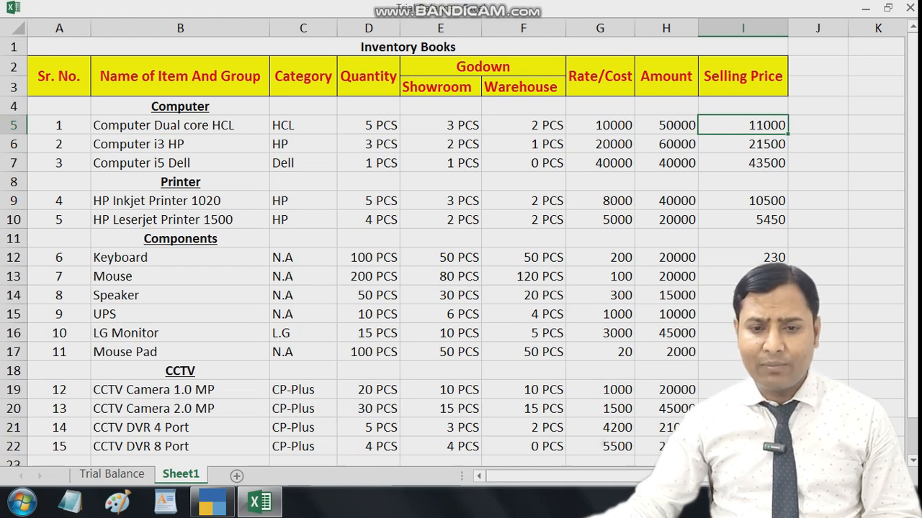
{"action": "key", "text": "alt+Tab"}
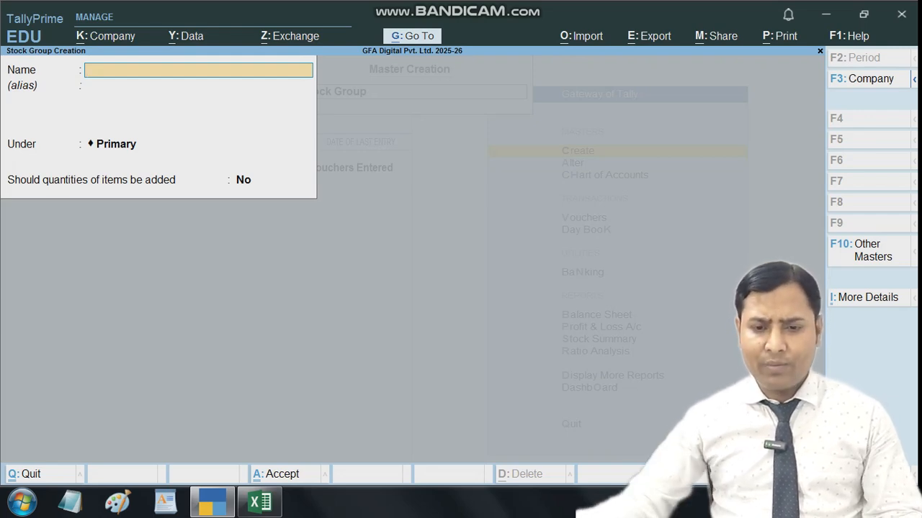
Check the Printer and Components group headings in the Excel inventory sheet
{"action": "key", "text": "alt+Tab"}
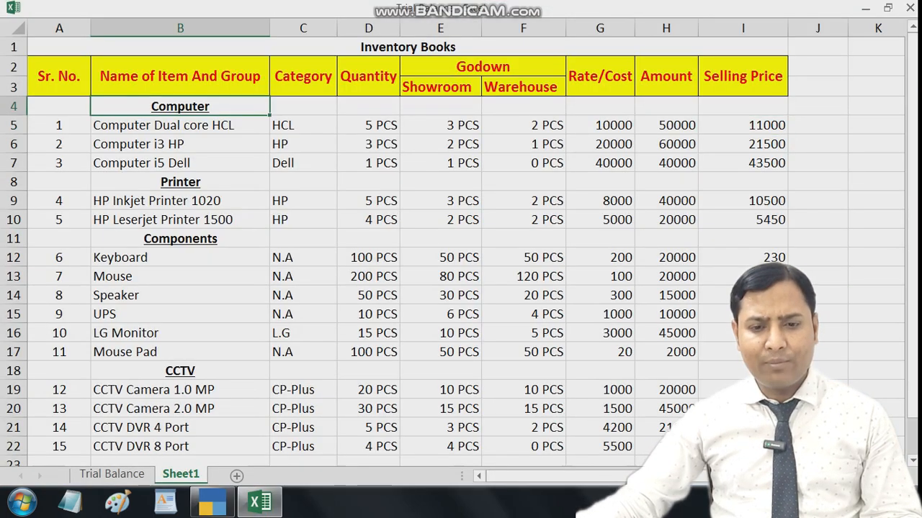
{"action": "left_click", "coordinate": [180, 183]}
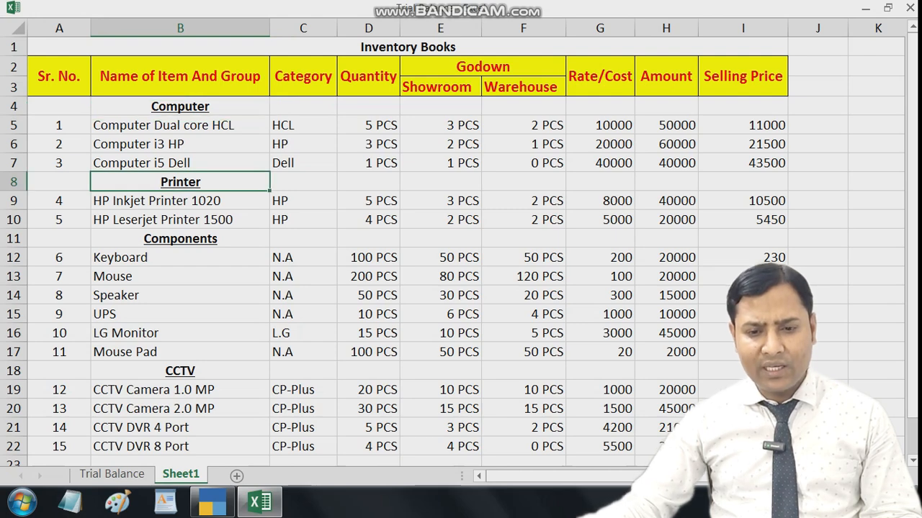
{"action": "left_click", "coordinate": [180, 239]}
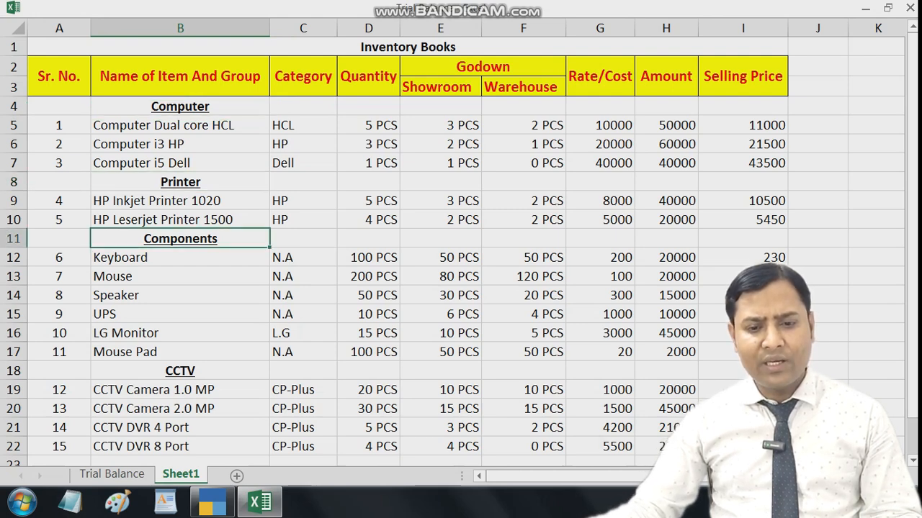
Switch to TallyPrime and create the stock group Computer under Primary, with quantities of items added set to Yes
{"action": "key", "text": "alt+Tab"}
{"action": "type", "text": "Computer"}
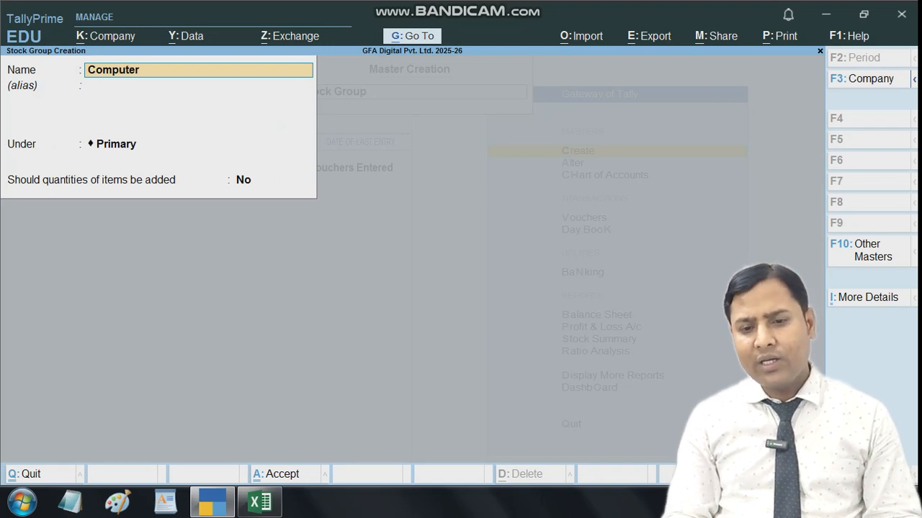
{"action": "key", "text": "Return"}
{"action": "key", "text": "Return"}
{"action": "key", "text": "Return"}
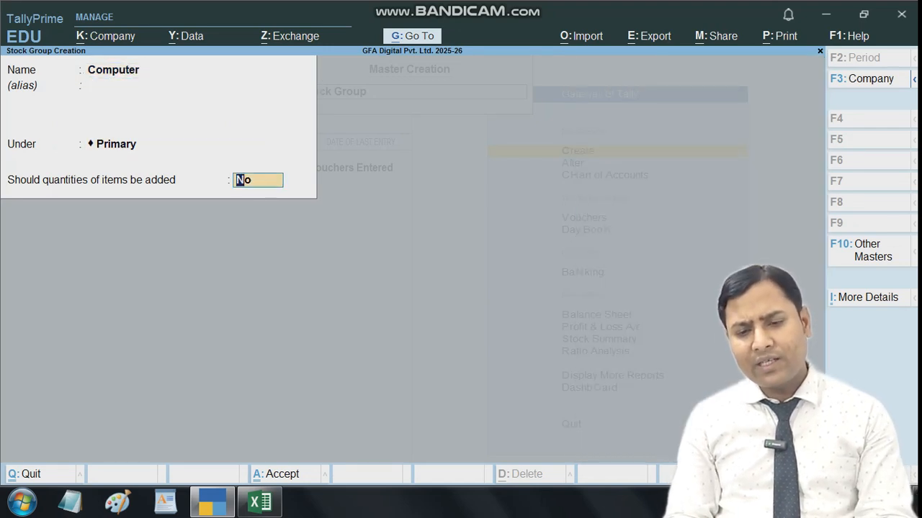
{"action": "type", "text": "y"}
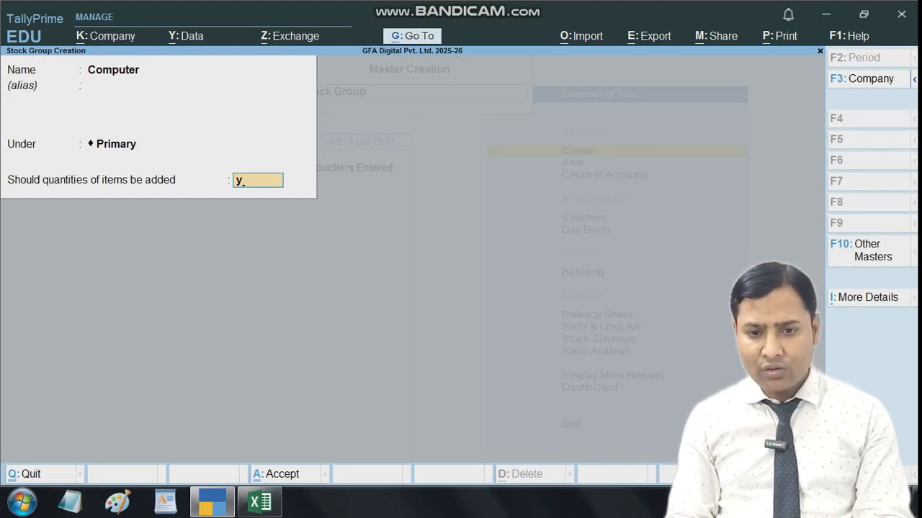
{"action": "key", "text": "Return"}
{"action": "key", "text": "Return"}
Create the stock group Components under Primary, with quantities of items added set to Yes
{"action": "type", "text": "Co"}
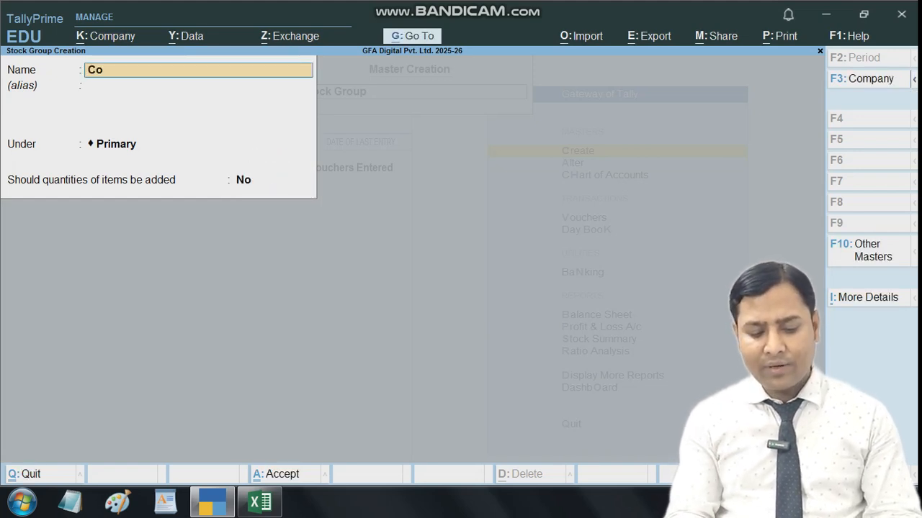
{"action": "type", "text": "mponents"}
{"action": "key", "text": "Return"}
{"action": "key", "text": "Return"}
{"action": "key", "text": "Return"}
{"action": "type", "text": "y"}
{"action": "key", "text": "Return"}
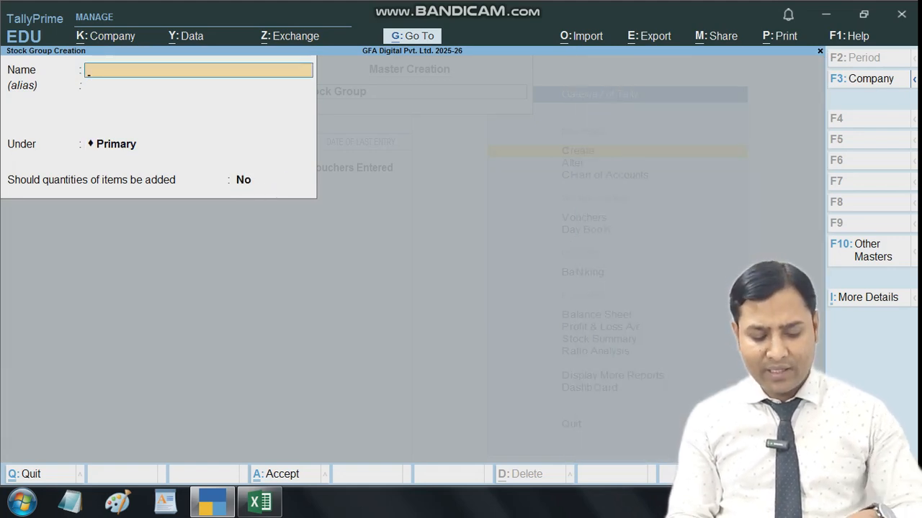
Create the stock group Printer under Primary
{"action": "type", "text": "Printer"}
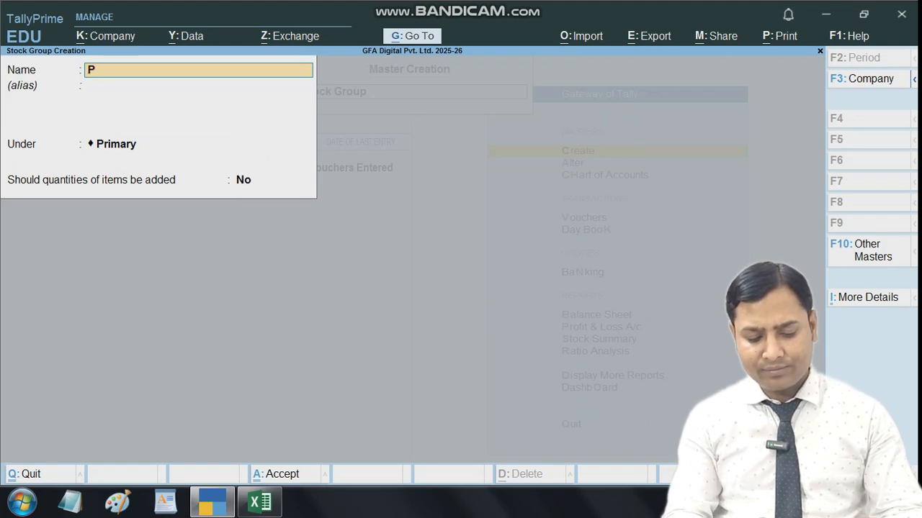
{"action": "key", "text": "Return"}
{"action": "key", "text": "Return"}
{"action": "key", "text": "Return"}
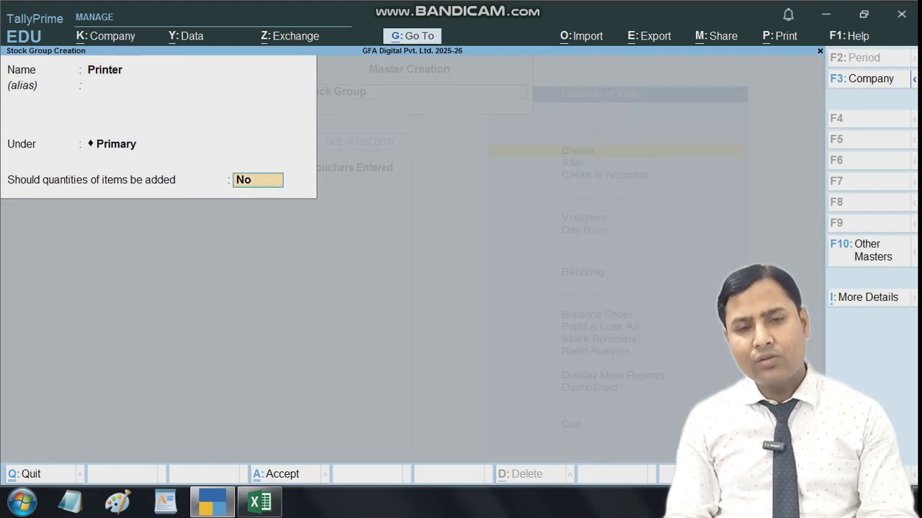
{"action": "key", "text": "Return"}
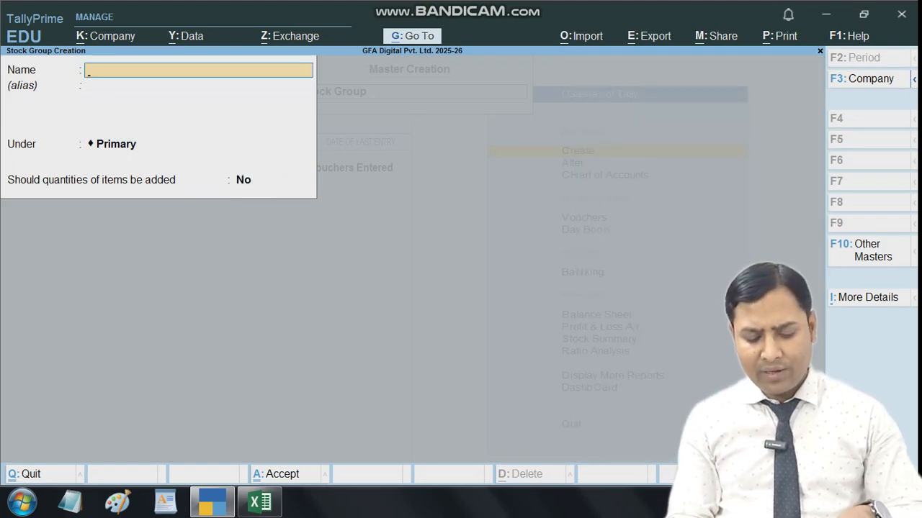
Create the stock group CCTV under Primary, with quantities of items added set to Yes
{"action": "type", "text": "CCTV"}
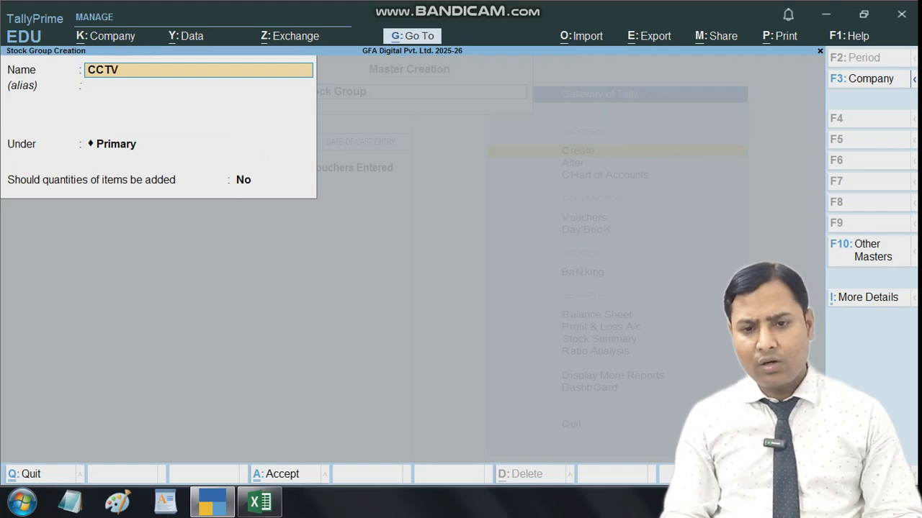
{"action": "key", "text": "Return"}
{"action": "key", "text": "Return"}
{"action": "key", "text": "Return"}
{"action": "type", "text": "y"}
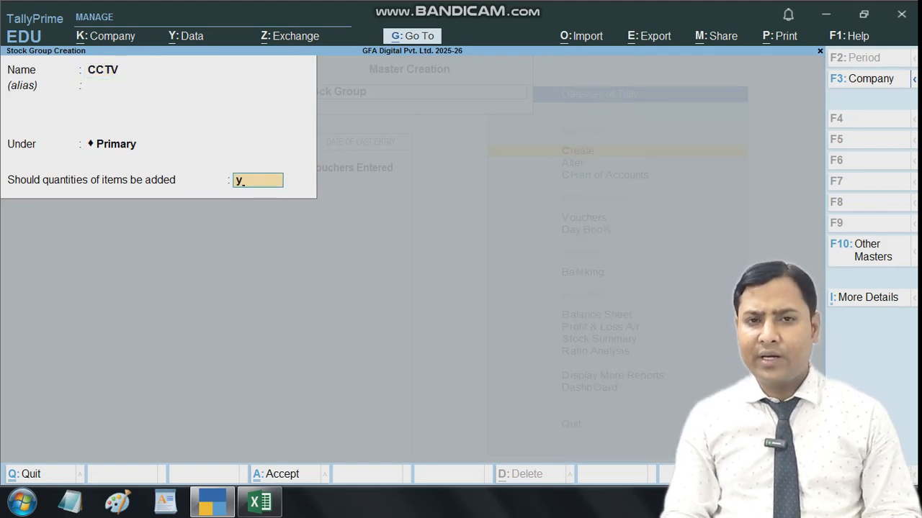
{"action": "key", "text": "Return"}
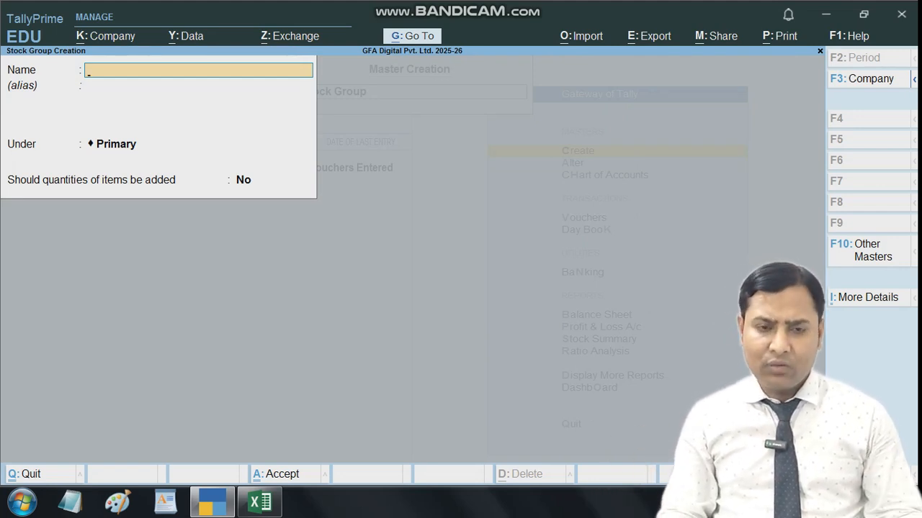
Leave stock group creation and start creating a Stock Category
{"action": "key", "text": "Escape"}
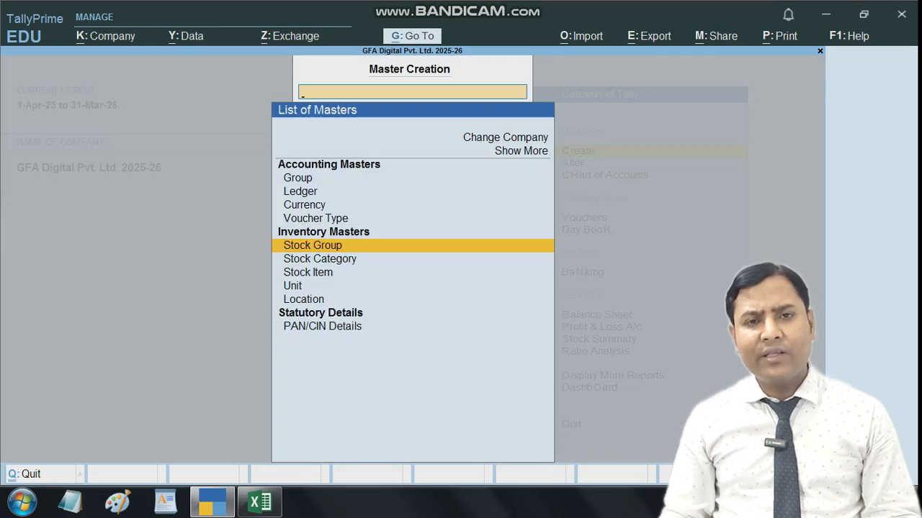
{"action": "key", "text": "Down"}
{"action": "key", "text": "Return"}
Switch to the Excel inventory sheet and examine the Category column for the computer, printer, component and CCTV items
{"action": "key", "text": "alt+Tab"}
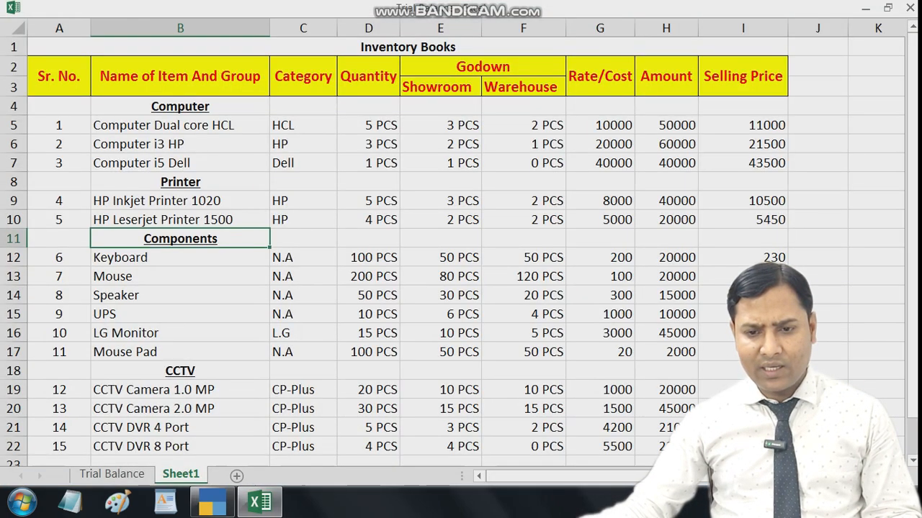
{"action": "left_click", "coordinate": [302, 125]}
{"action": "key", "text": "Down"}
{"action": "key", "text": "Down"}
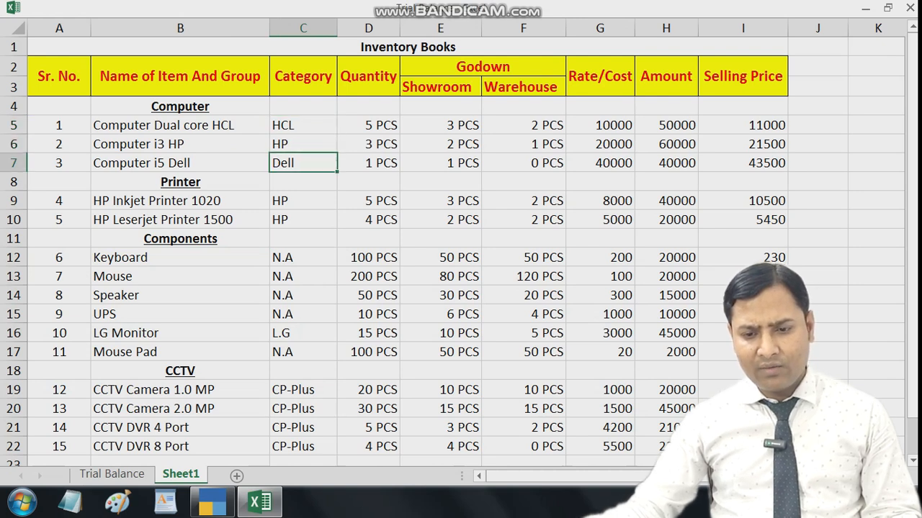
{"action": "key", "text": "Down"}
{"action": "key", "text": "Down"}
{"action": "key", "text": "Down"}
{"action": "key", "text": "Down"}
{"action": "key", "text": "Down"}
{"action": "key", "text": "Down"}
{"action": "key", "text": "Down"}
{"action": "key", "text": "Down"}
{"action": "key", "text": "Down"}
{"action": "key", "text": "Down"}
{"action": "key", "text": "Down"}
{"action": "key", "text": "Down"}
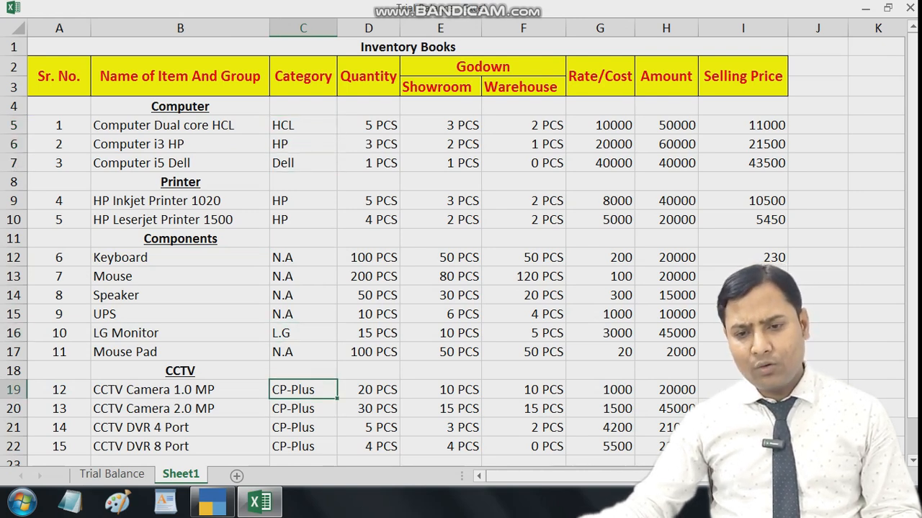
{"action": "left_click", "coordinate": [303, 144]}
{"action": "left_click", "coordinate": [303, 201]}
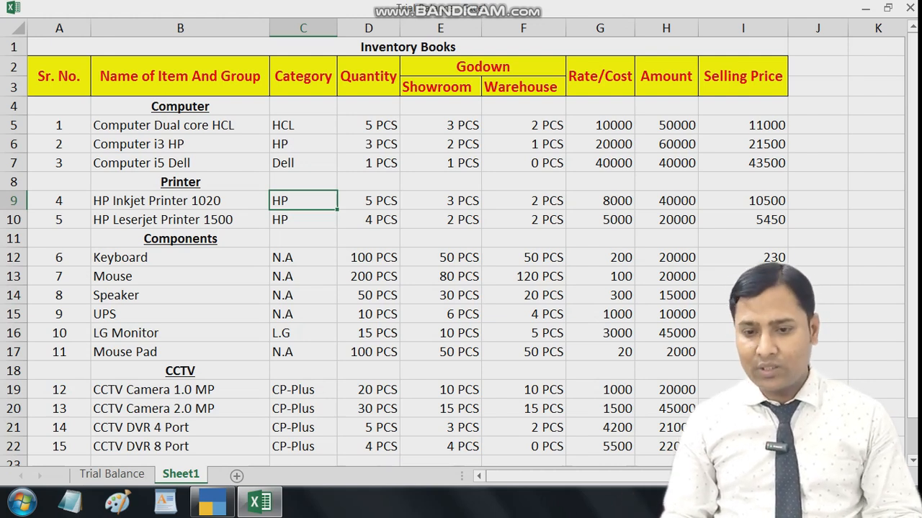
Switch to TallyPrime and create the stock category Dell under Primary
{"action": "key", "text": "alt+Tab"}
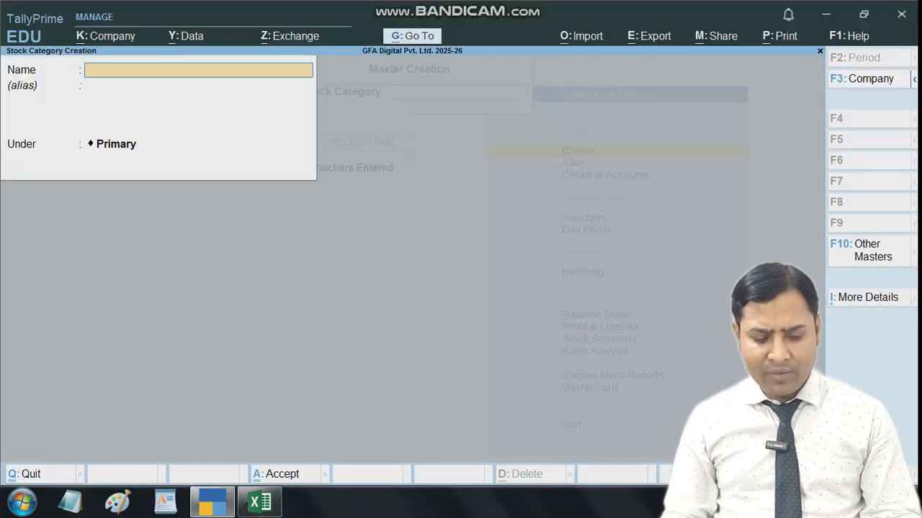
{"action": "type", "text": "Dell"}
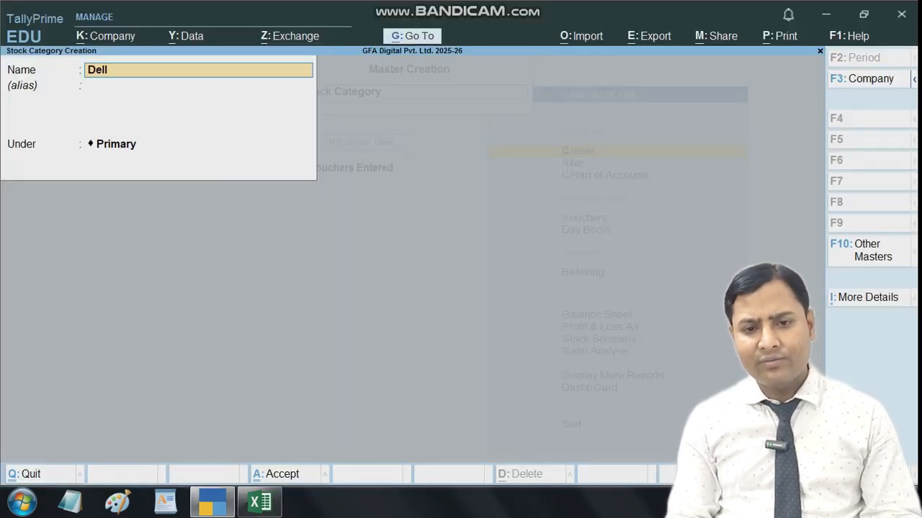
{"action": "key", "text": "Return"}
{"action": "key", "text": "Return"}
{"action": "key", "text": "Return"}
Create the stock category HP under Primary
{"action": "type", "text": "HP"}
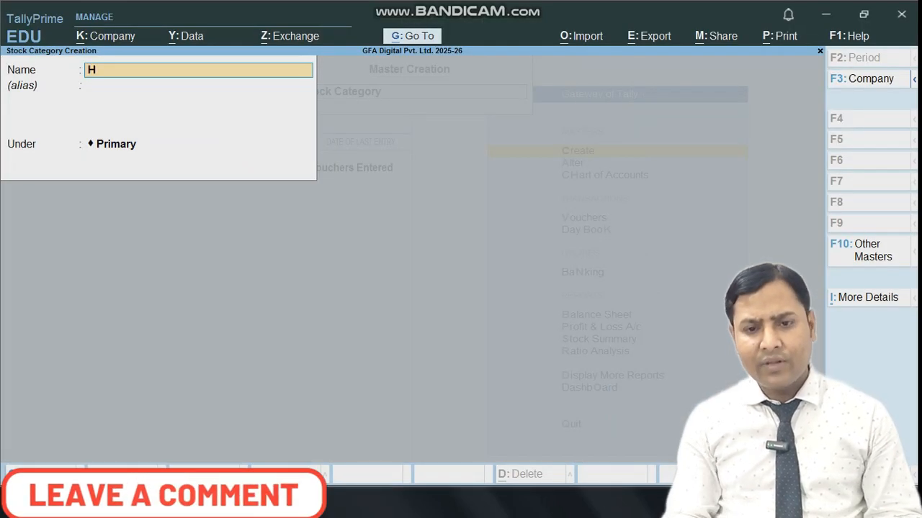
{"action": "key", "text": "Return"}
{"action": "key", "text": "Return"}
{"action": "key", "text": "Return"}
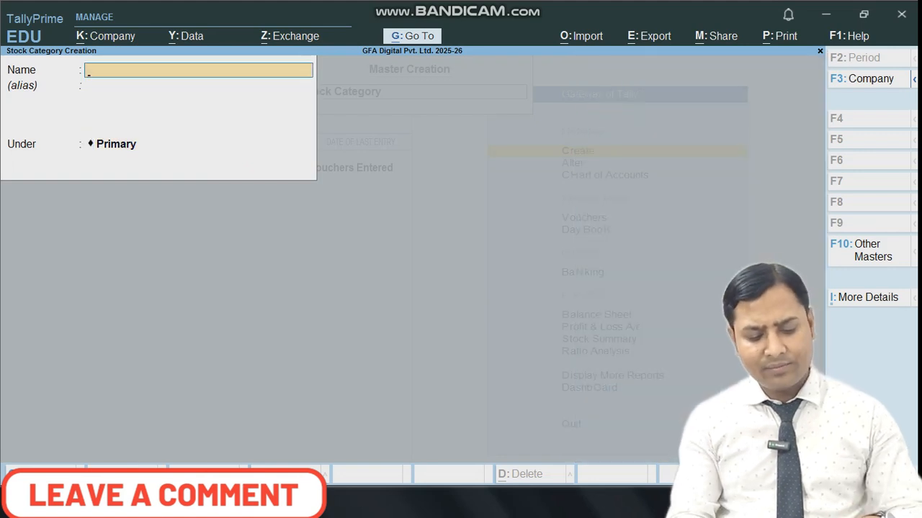
Create the stock category HCL under Primary
{"action": "type", "text": "HCL"}
{"action": "key", "text": "Return"}
{"action": "key", "text": "Return"}
{"action": "key", "text": "Return"}
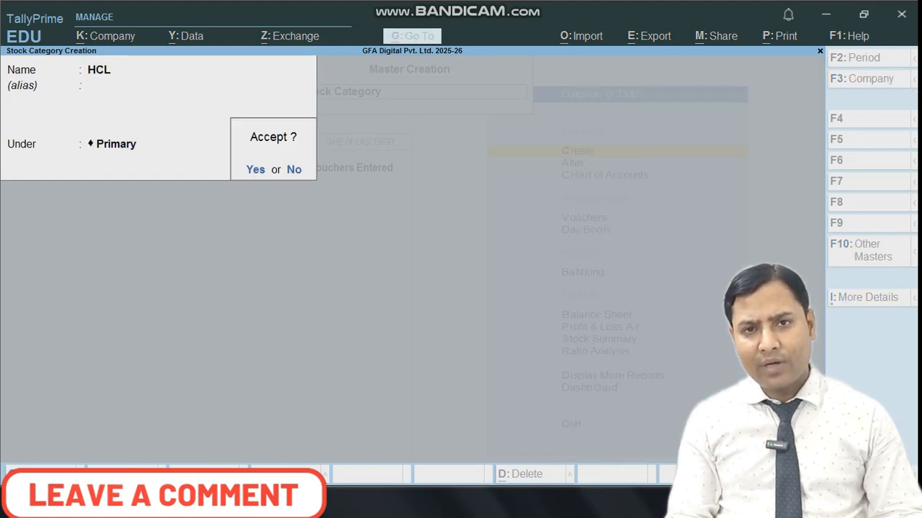
{"action": "key", "text": "Return"}
Create the stock category L.G under Primary
{"action": "type", "text": "L."}
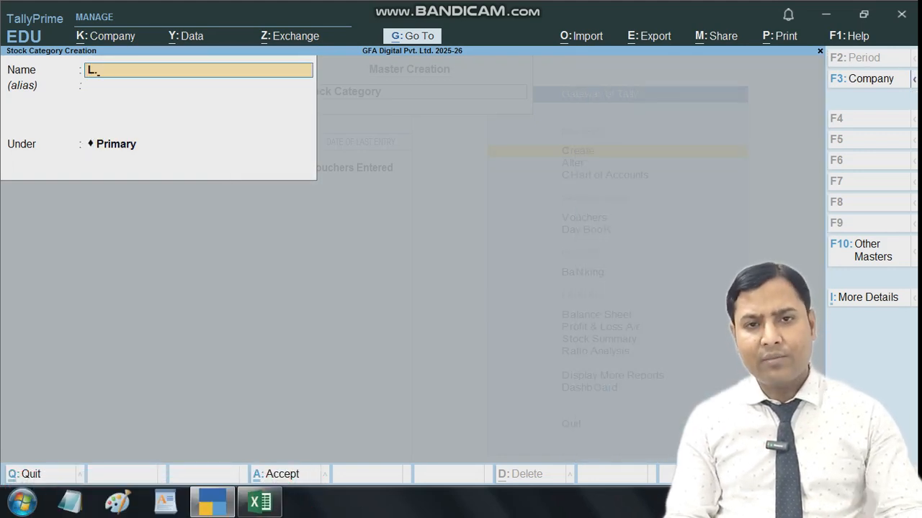
{"action": "type", "text": "G"}
{"action": "key", "text": "Return"}
{"action": "key", "text": "Return"}
{"action": "key", "text": "Return"}
{"action": "key", "text": "Return"}
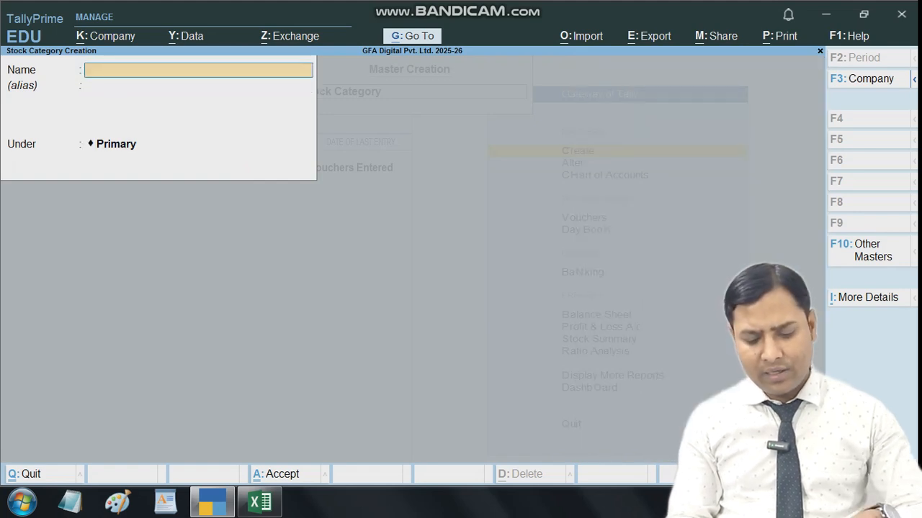
Create the stock category CP-Plus under Primary and leave stock category creation
{"action": "type", "text": "CP-Plus"}
{"action": "key", "text": "Return"}
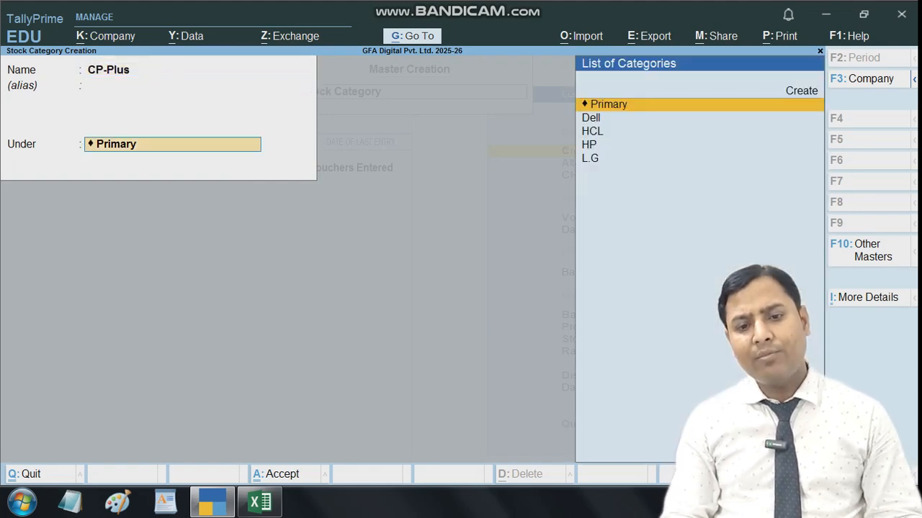
{"action": "key", "text": "Return"}
{"action": "key", "text": "Return"}
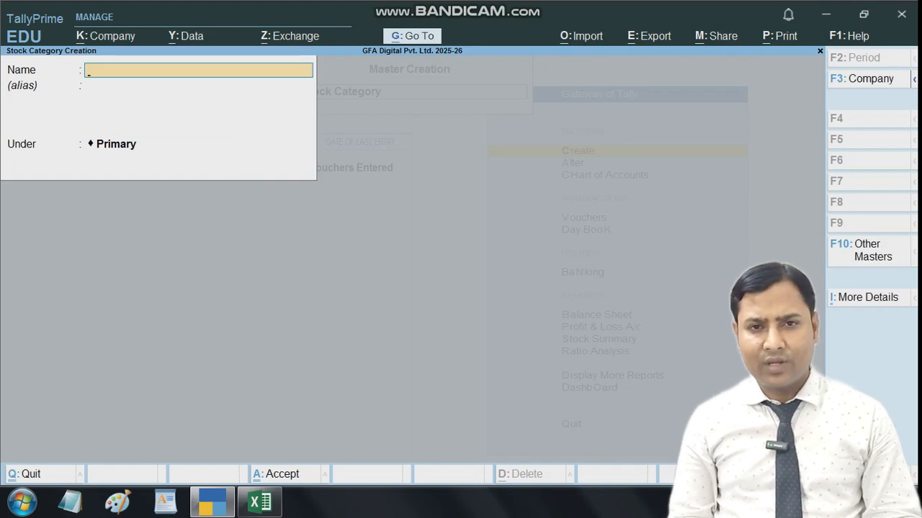
{"action": "key", "text": "Escape"}
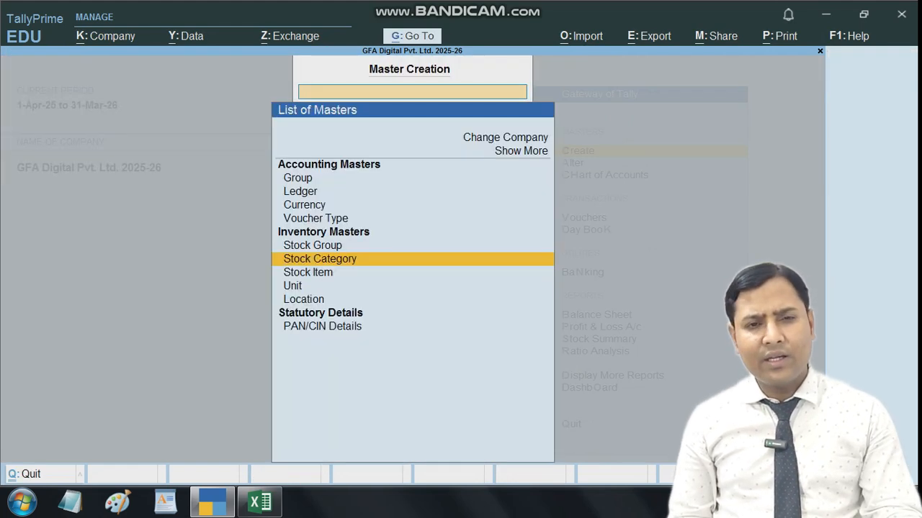
Create a simple unit with the symbol PCS, no formal name and 0 decimal places, and leave unit creation
{"action": "key", "text": "Down"}
{"action": "key", "text": "Down"}
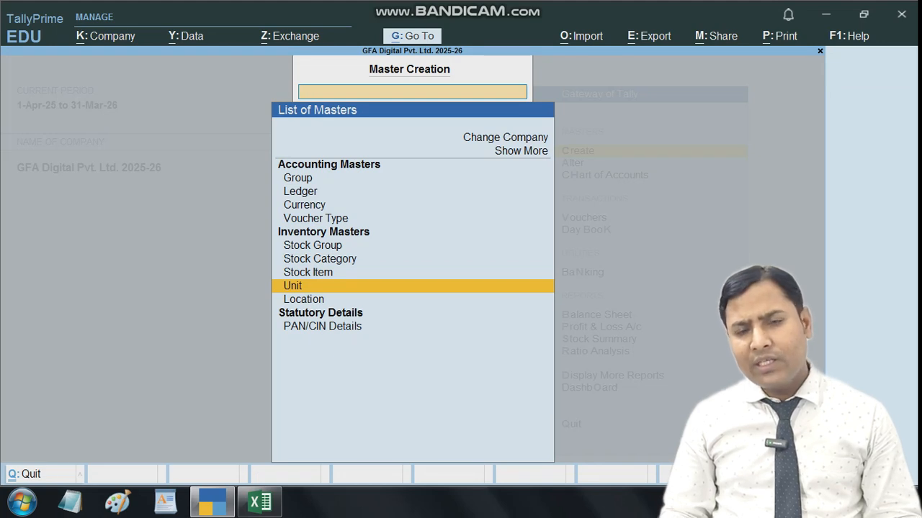
{"action": "key", "text": "Return"}
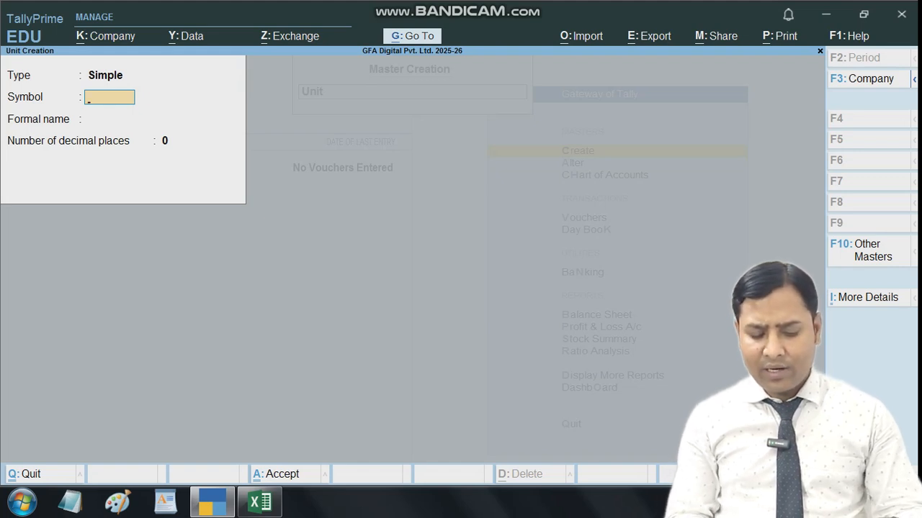
{"action": "type", "text": "PCS"}
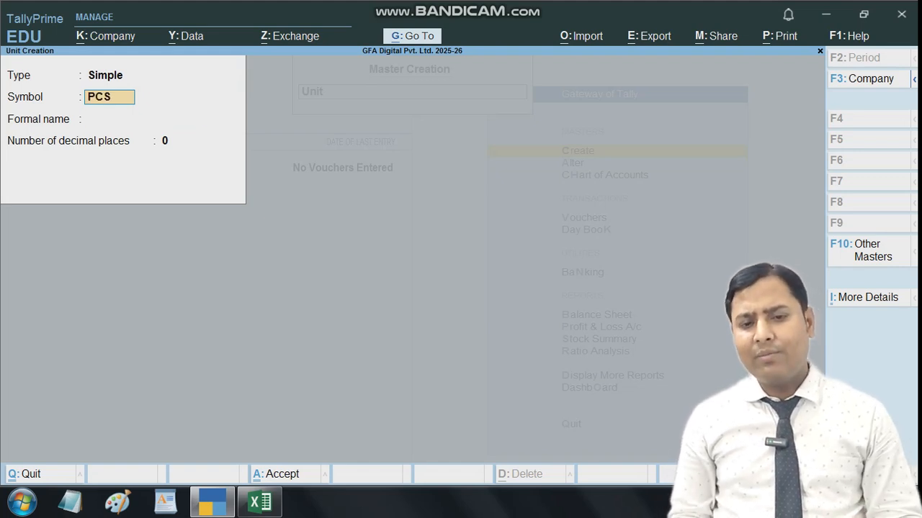
{"action": "key", "text": "Return"}
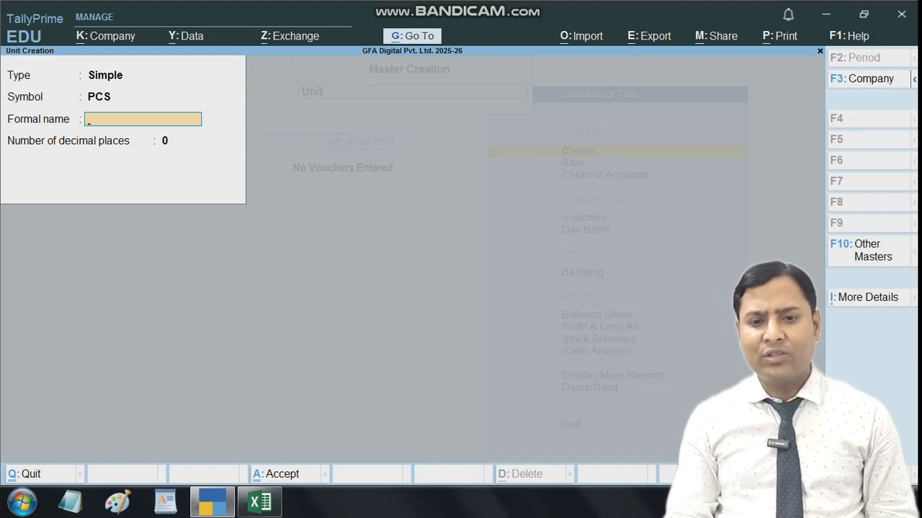
{"action": "key", "text": "Return"}
{"action": "key", "text": "Return"}
{"action": "key", "text": "Return"}
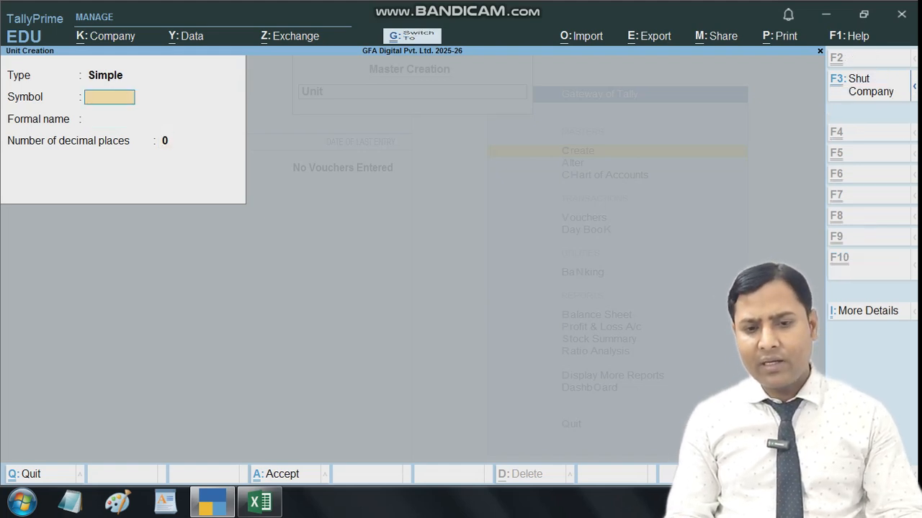
{"action": "key", "text": "ctrl+q"}
Create the location Showroom under Primary, filling in its address and allowing storage of materials
{"action": "key", "text": "Down"}
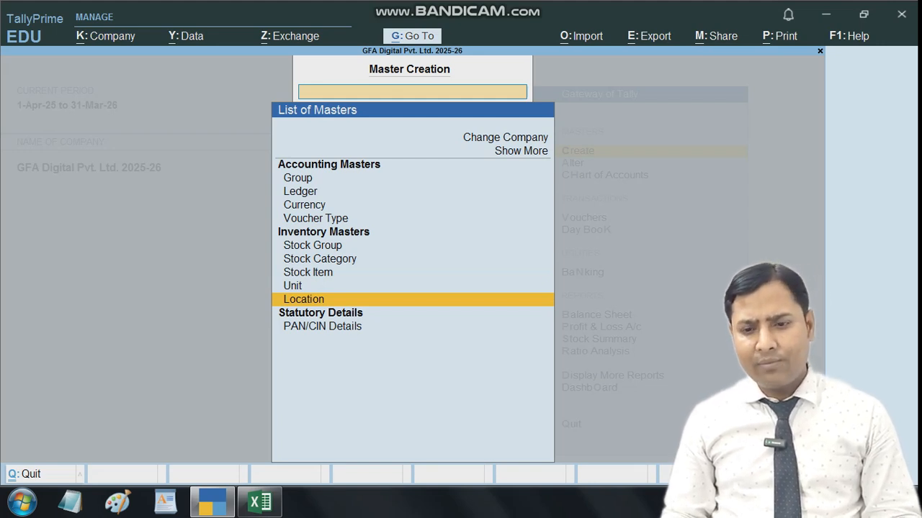
{"action": "key", "text": "Return"}
{"action": "type", "text": "c"}
{"action": "type", "text": "Showro"}
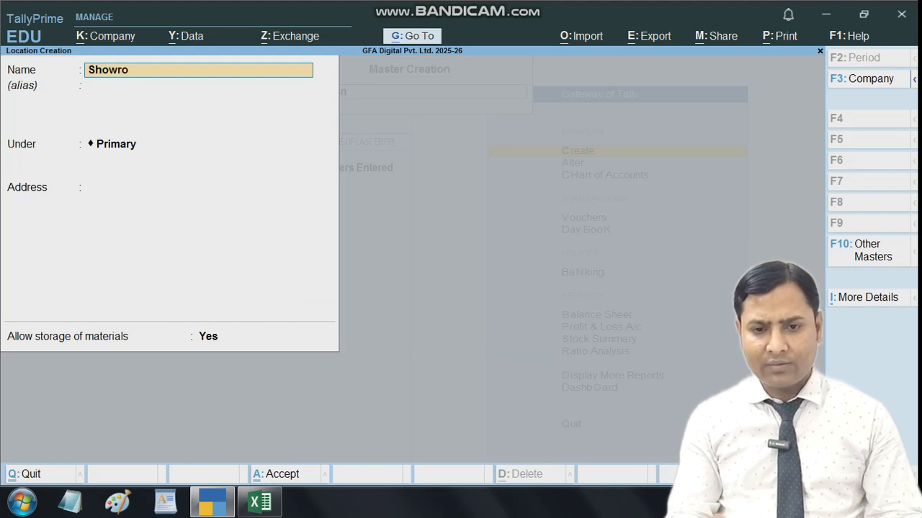
{"action": "type", "text": "om"}
{"action": "key", "text": "Return"}
{"action": "key", "text": "Return"}
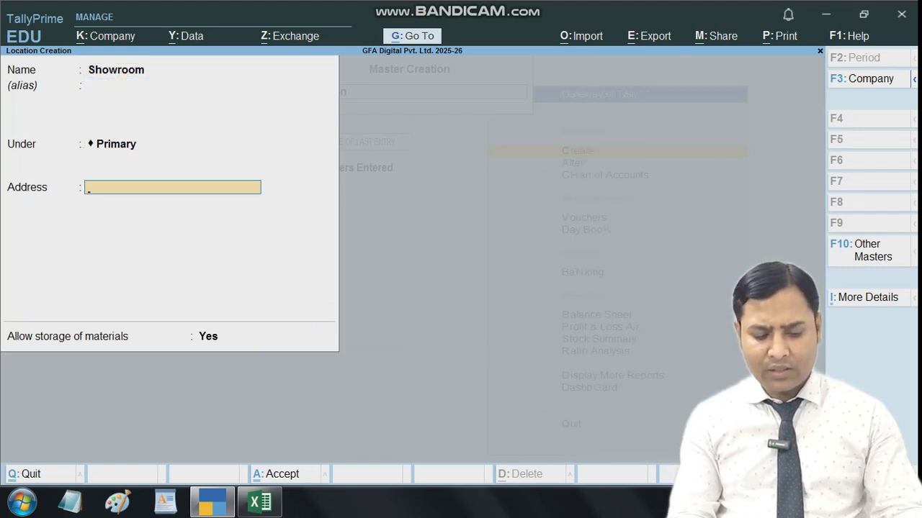
{"action": "type", "text": "PWD Road"}
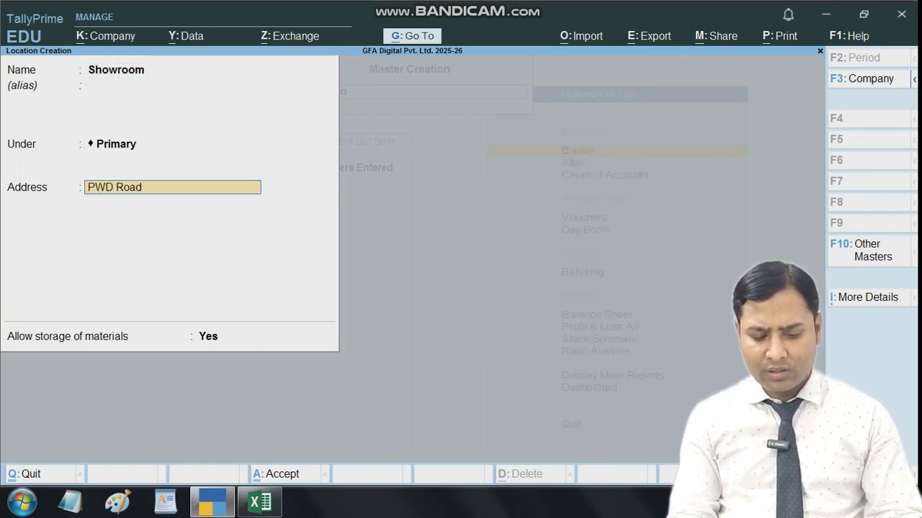
{"action": "type", "text": " Civil Line"}
{"action": "key", "text": "Return"}
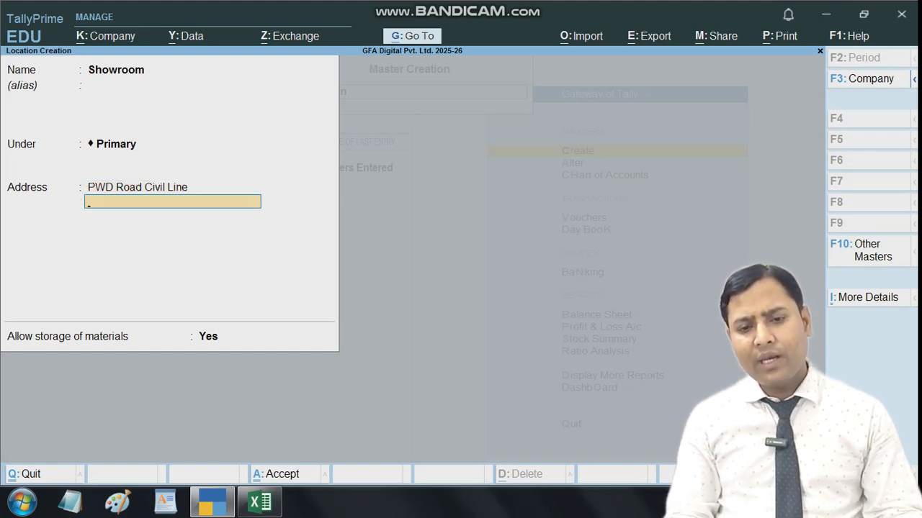
{"action": "key", "text": "ctrl+a"}
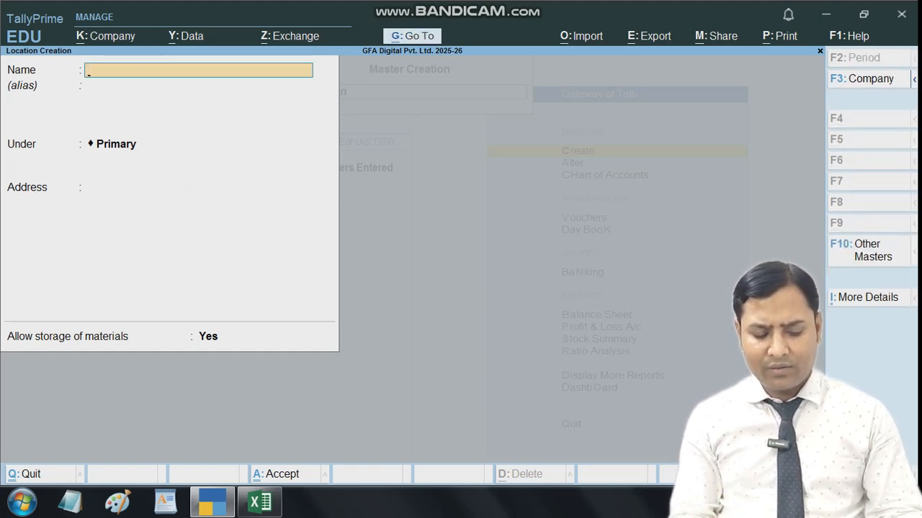
Create the location Warehouse under Primary with its address and storage of materials allowed, and switch back to the Excel inventory sheet
{"action": "type", "text": "Wareh"}
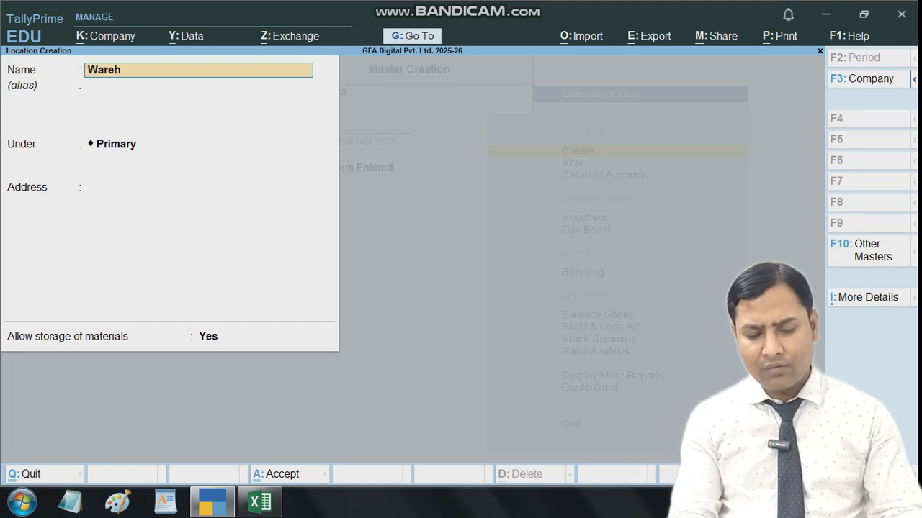
{"action": "type", "text": "ouse"}
{"action": "key", "text": "Return"}
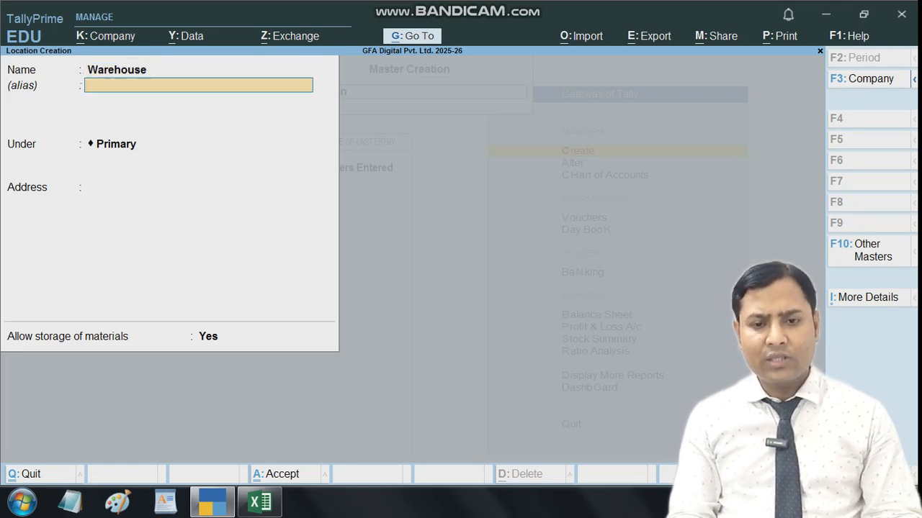
{"action": "key", "text": "Return"}
{"action": "type", "text": "Normal Chauraha"}
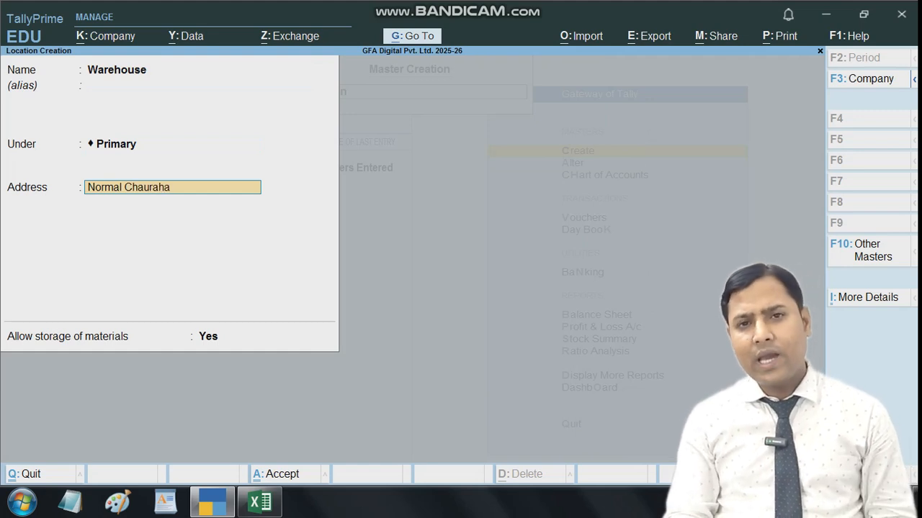
{"action": "key", "text": "Return"}
{"action": "key", "text": "Return"}
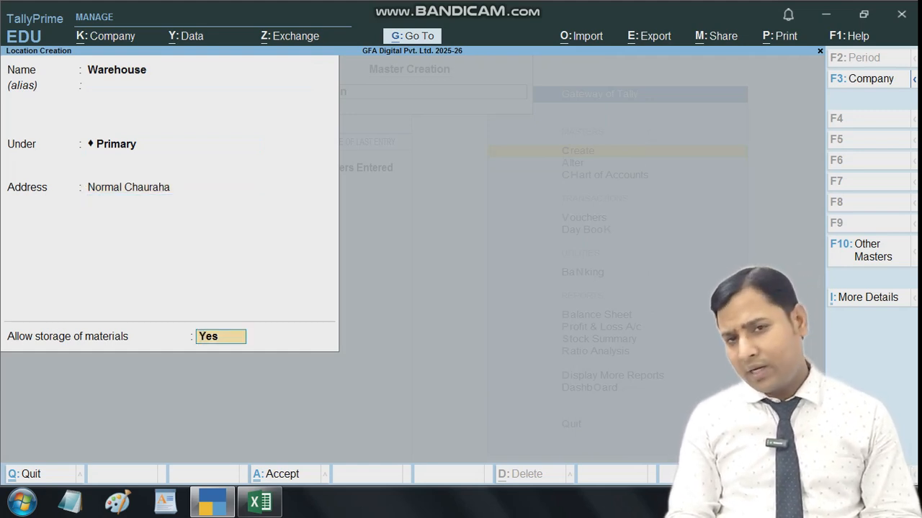
{"action": "key", "text": "Return"}
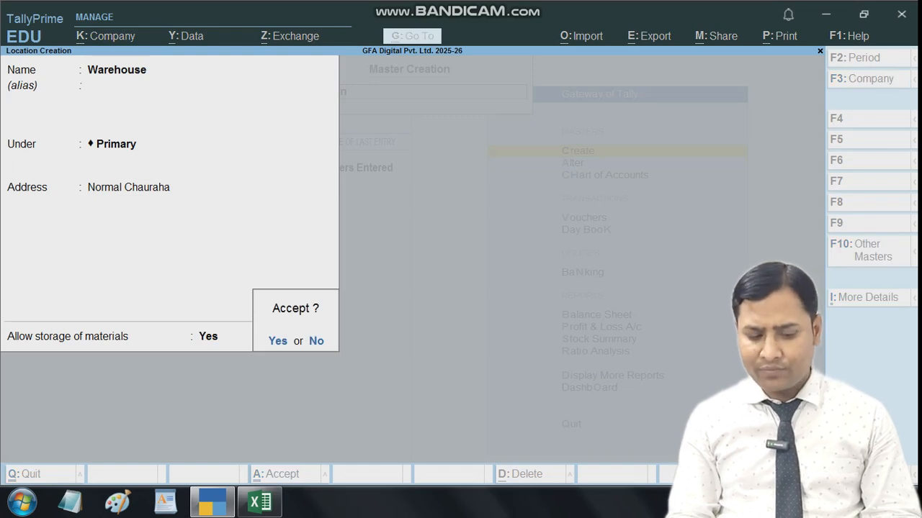
{"action": "key", "text": "y"}
{"action": "key", "text": "Escape"}
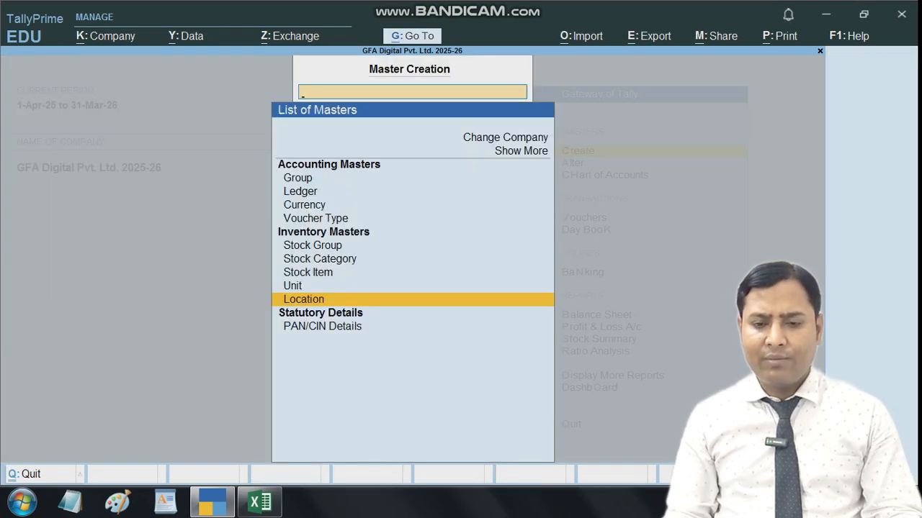
{"action": "key", "text": "alt+Tab"}
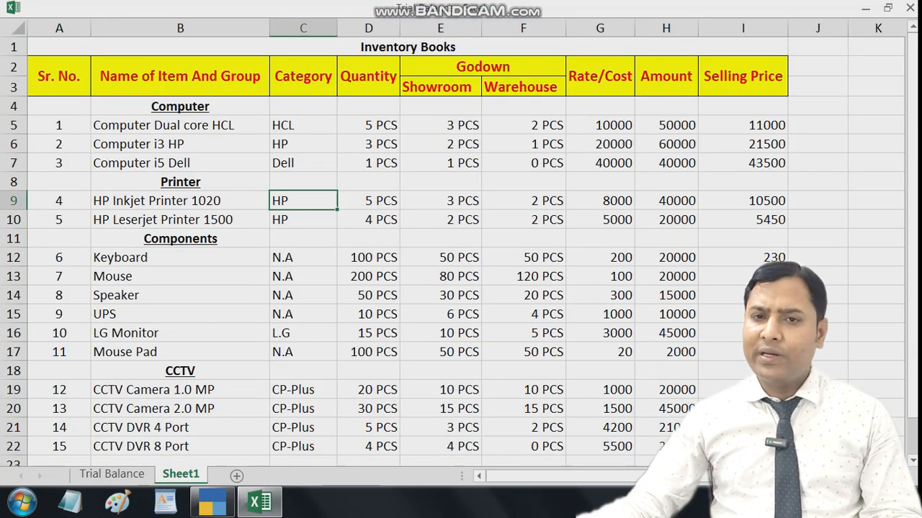